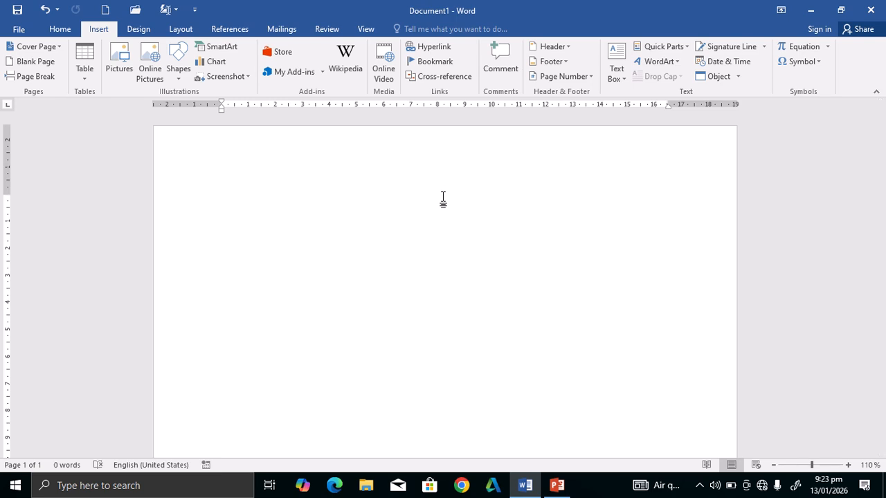
Draw a custom text box near the top of the blank page and begin typing =rand() inside it.
left_click(618, 72)
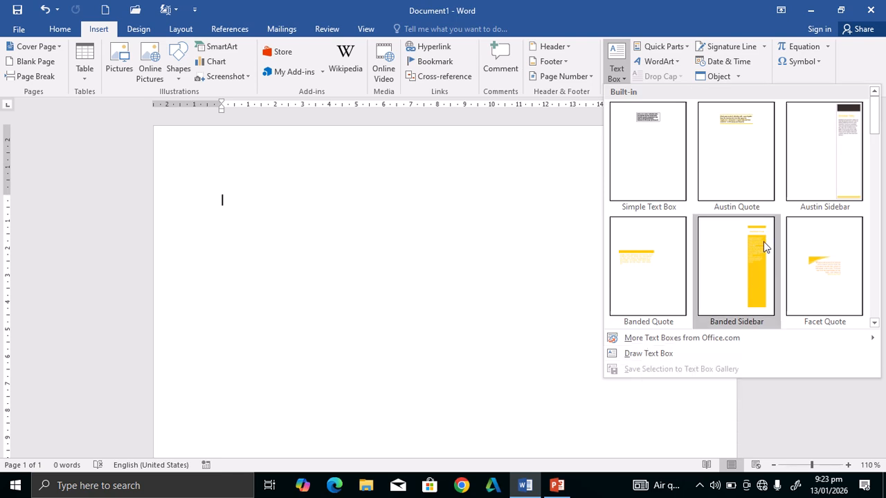
left_click(676, 354)
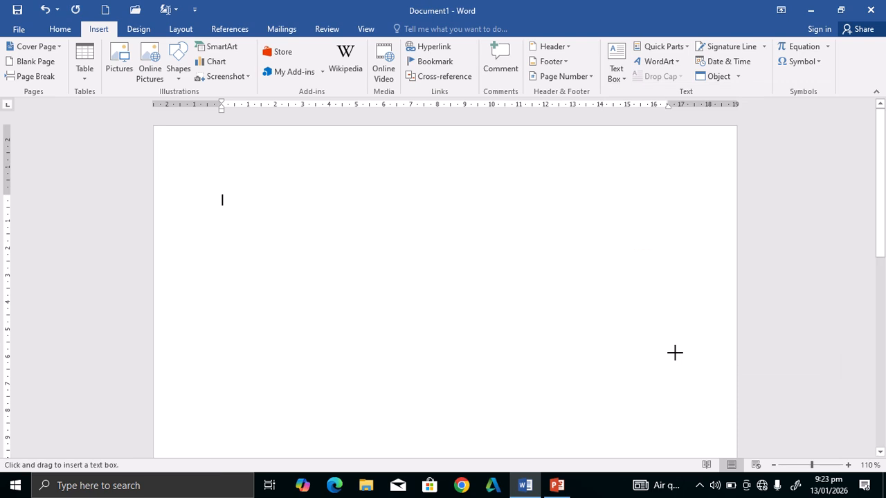
mouse_move(259, 163)
left_mouse_down()
mouse_move(357, 246)
mouse_move(459, 283)
mouse_move(600, 308)
left_mouse_up()
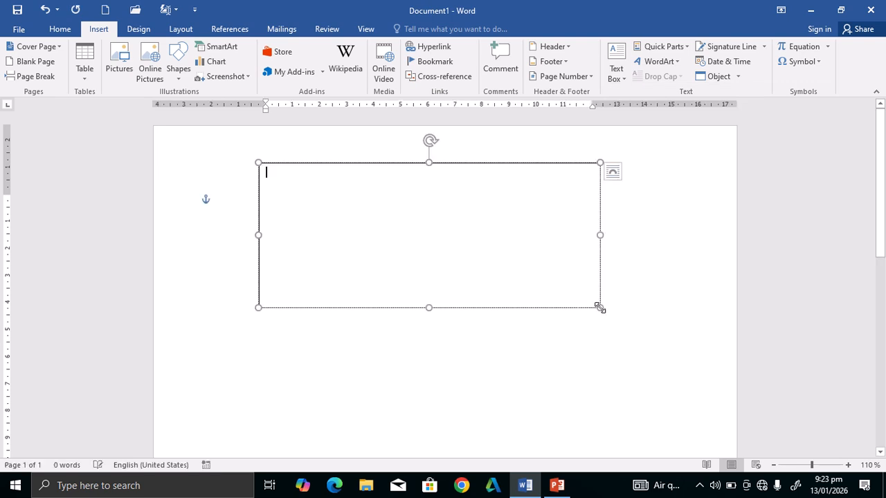
type("=ra")
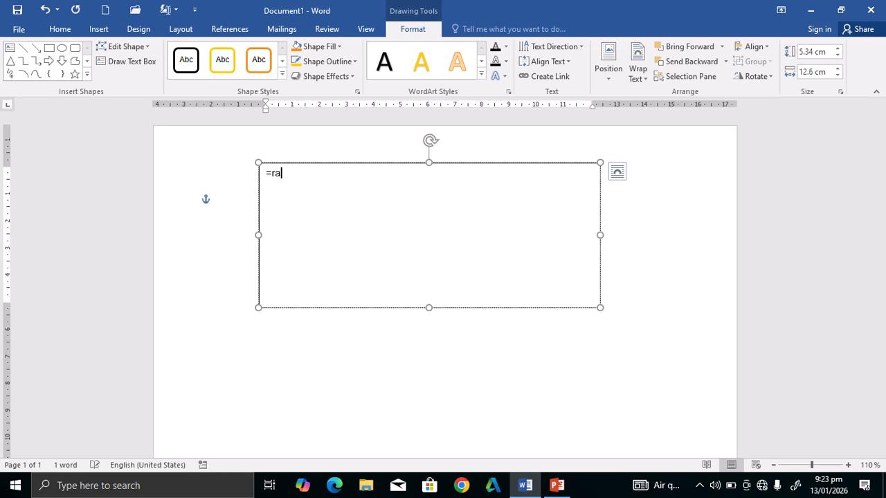
type("nd()")
type("2")
Expand =rand() into sample paragraphs, move the text box top-left, narrow it, then delete it.
key("Return")
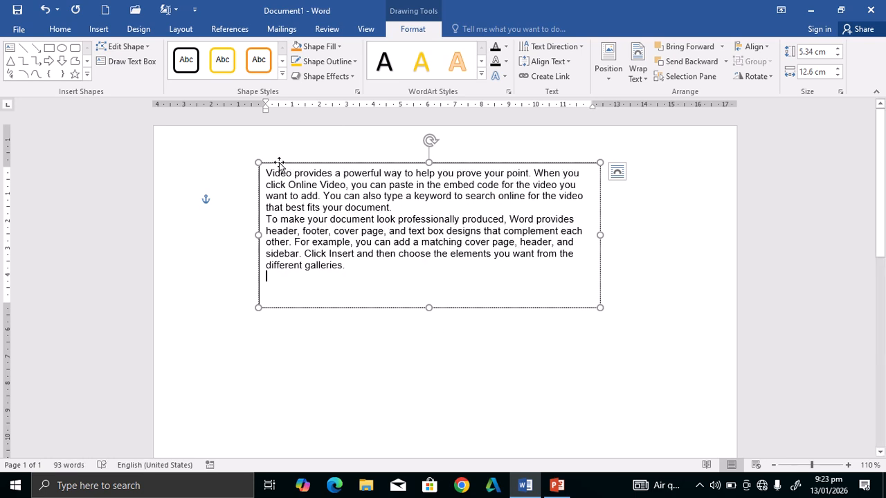
left_click_drag(283, 164, 178, 131)
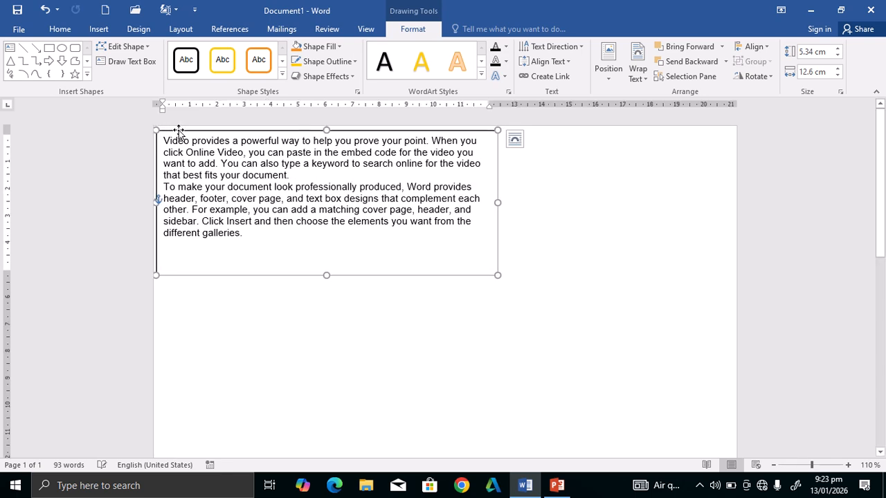
left_click_drag(502, 200, 367, 214)
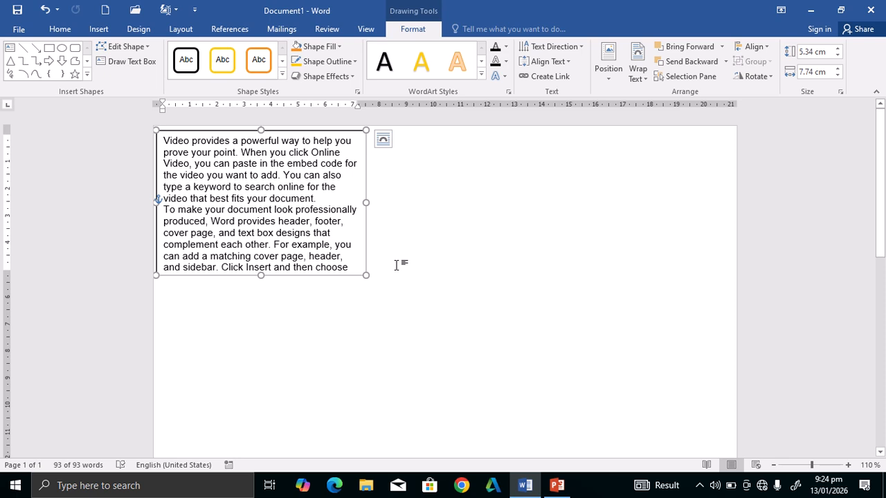
key("Delete")
Fill the page with five =rand() sample paragraphs and apply Narrow margins.
type("=rand")
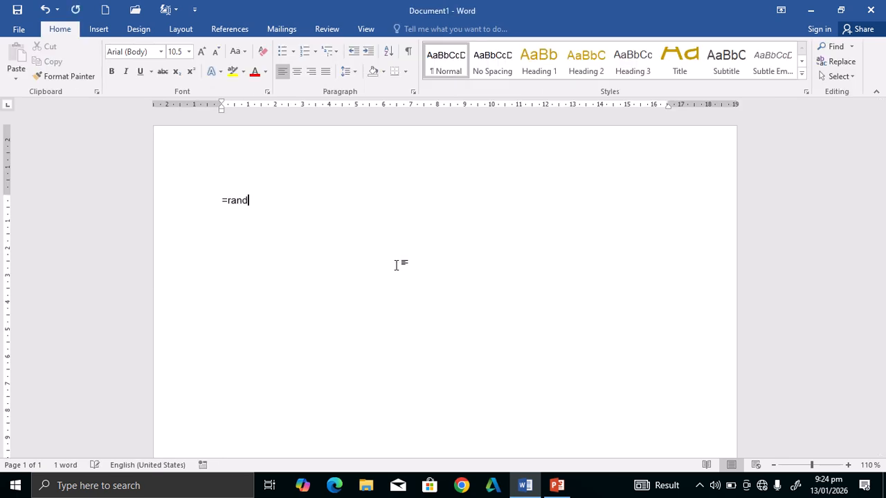
type("()")
key("Return")
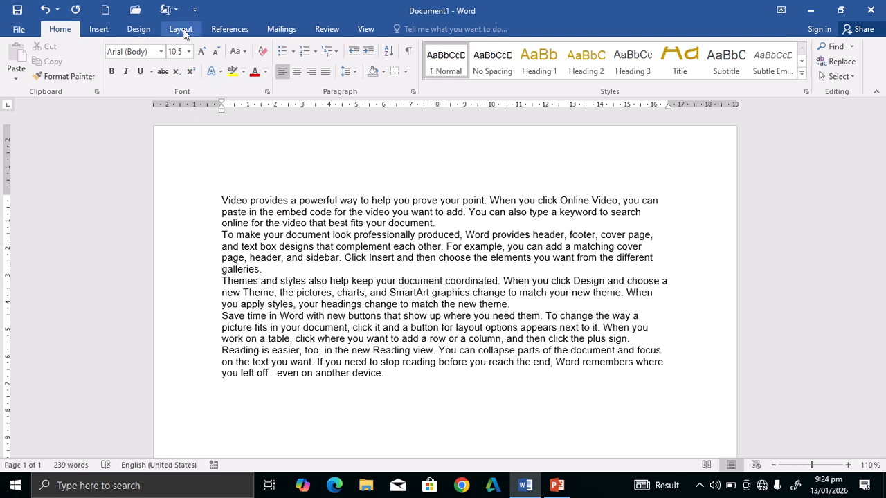
left_click(180, 29)
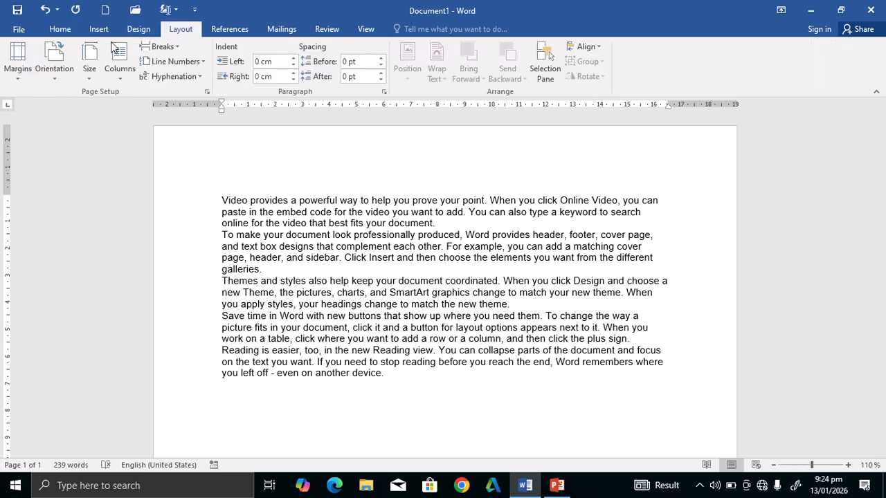
left_click(18, 63)
left_click(65, 198)
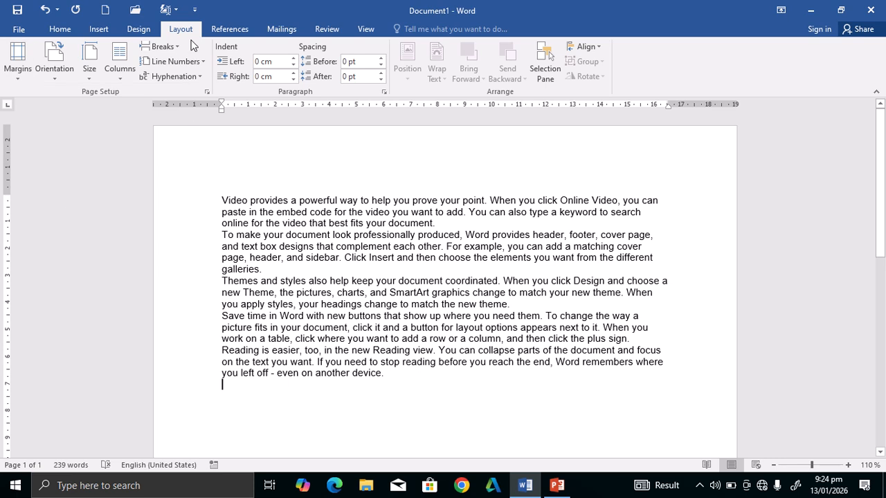
Set the page's paper size to A4.
left_click(38, 82)
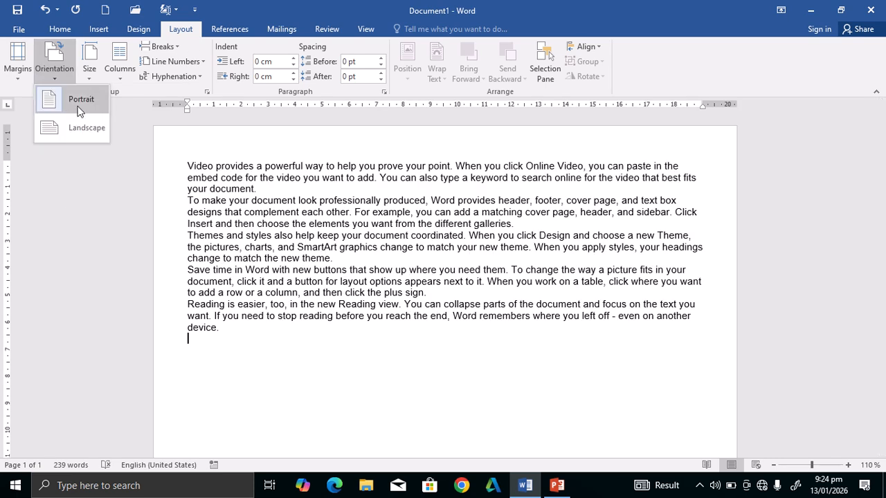
left_click(96, 66)
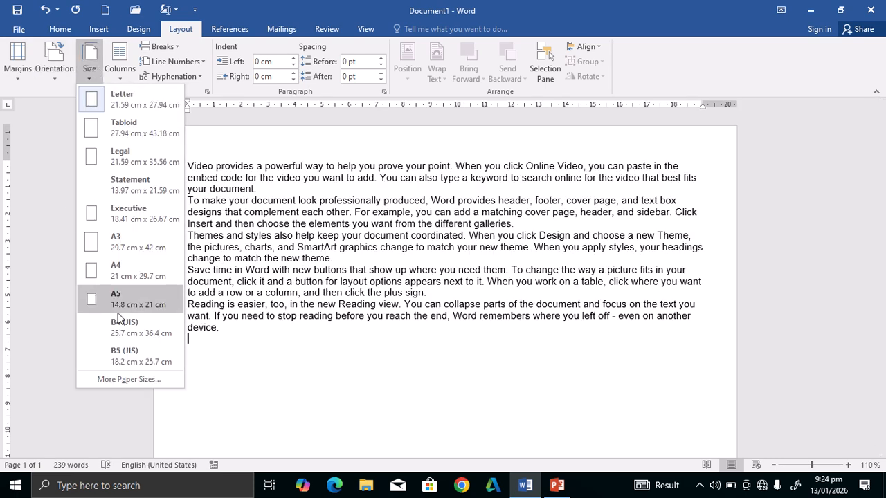
left_click(137, 266)
left_click(138, 259)
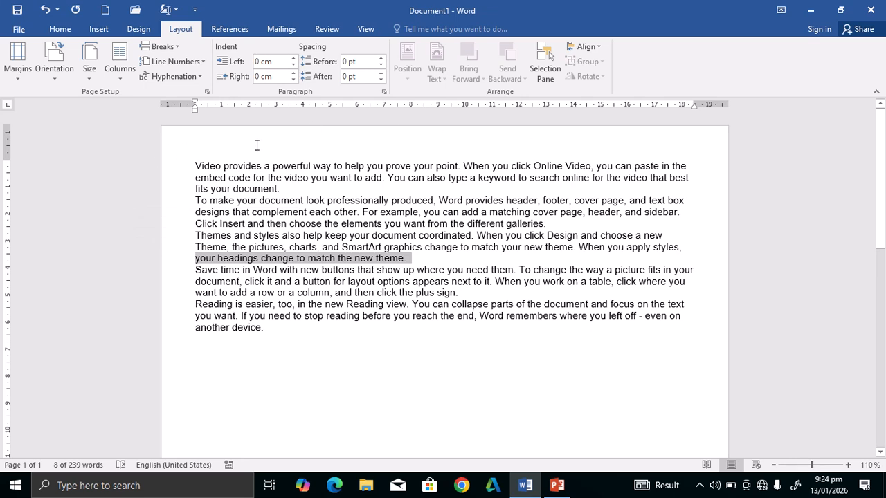
Open the page header for editing, close it again, and return to the Insert tab.
double_click(231, 153)
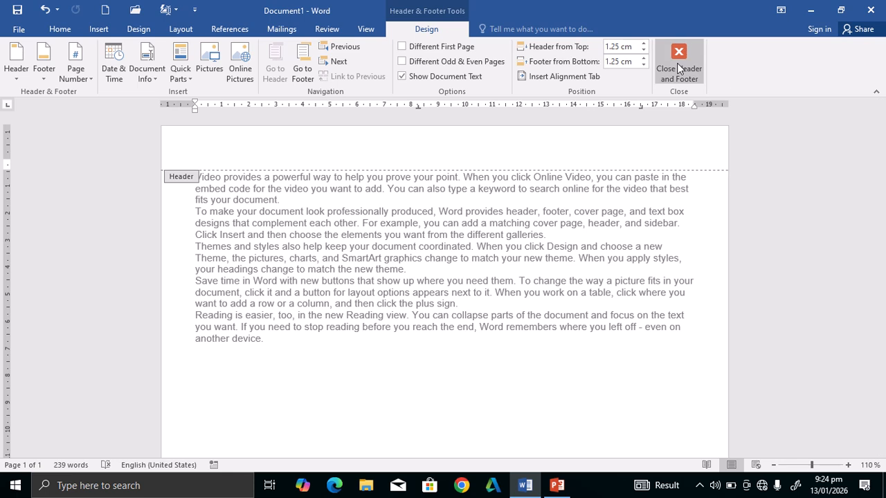
left_click(678, 64)
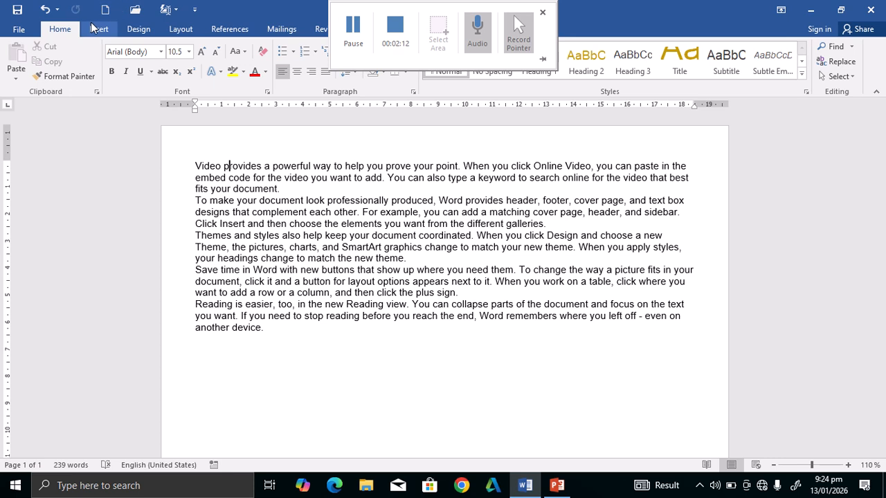
left_click(122, 30)
left_click(102, 27)
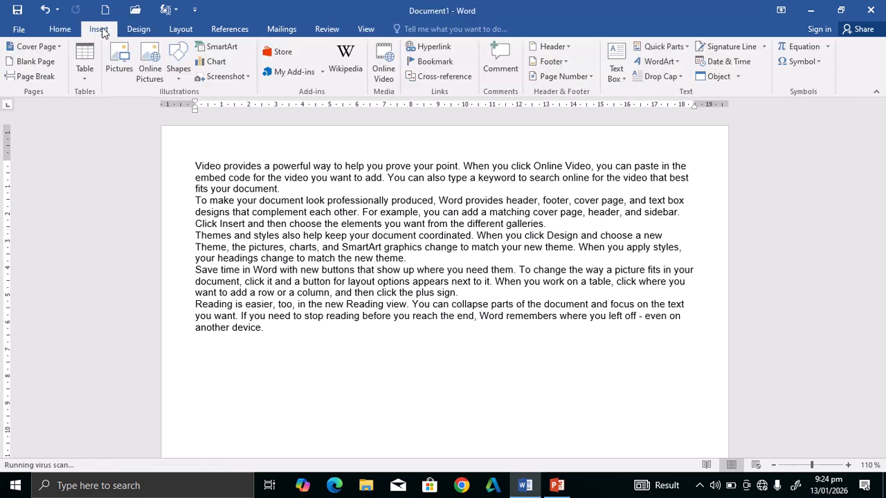
Draw a wide text box above the body text and type 'Hope computer institute' in it.
left_click(616, 72)
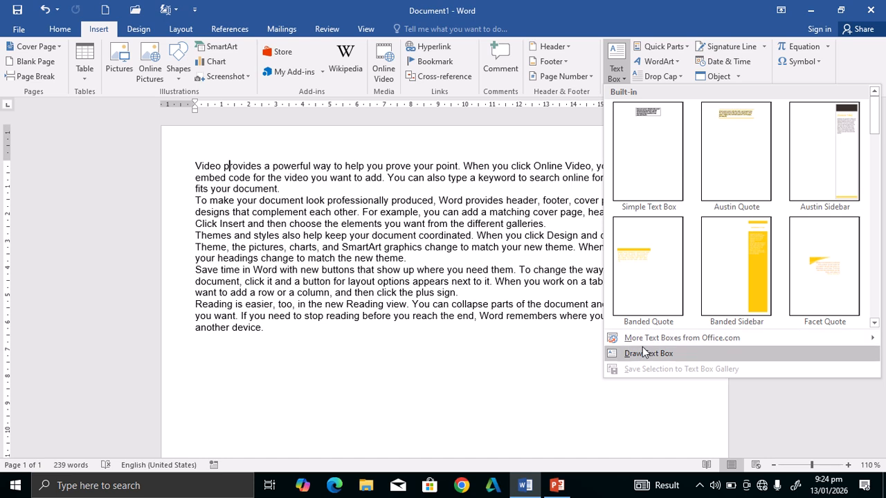
left_click(645, 353)
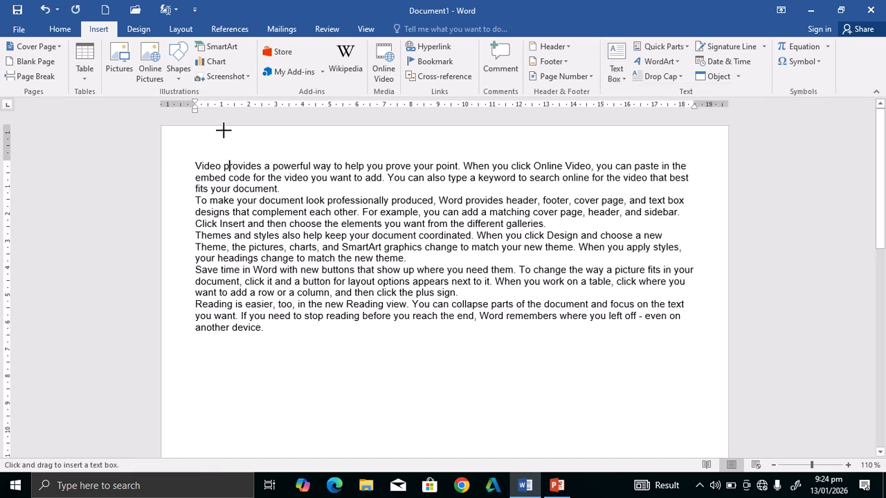
mouse_move(225, 130)
left_mouse_down()
mouse_move(354, 162)
mouse_move(645, 158)
left_mouse_up()
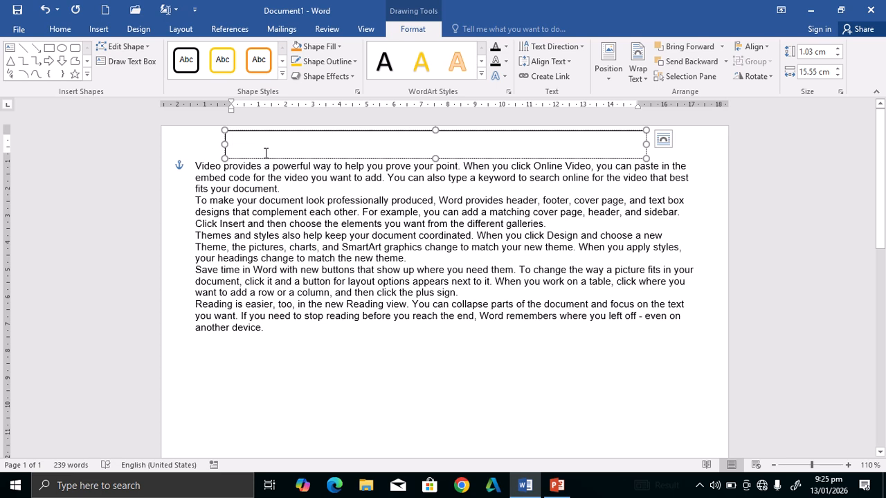
type("Hope")
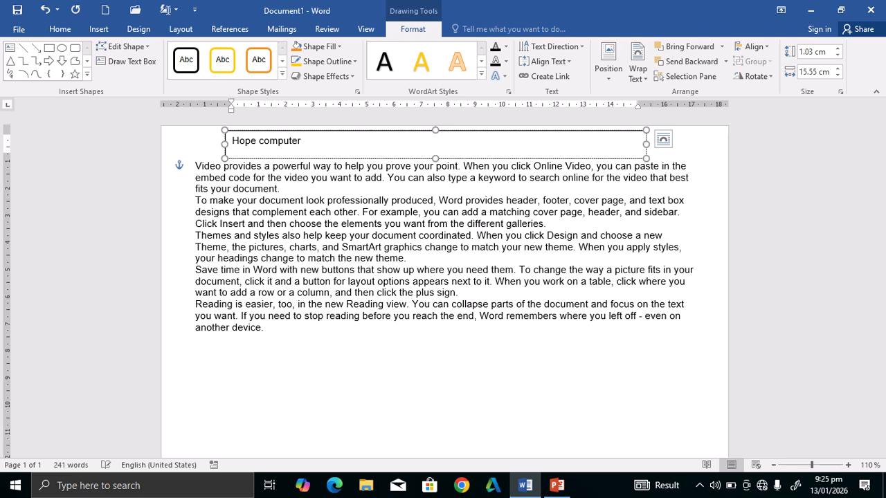
type("computer institute")
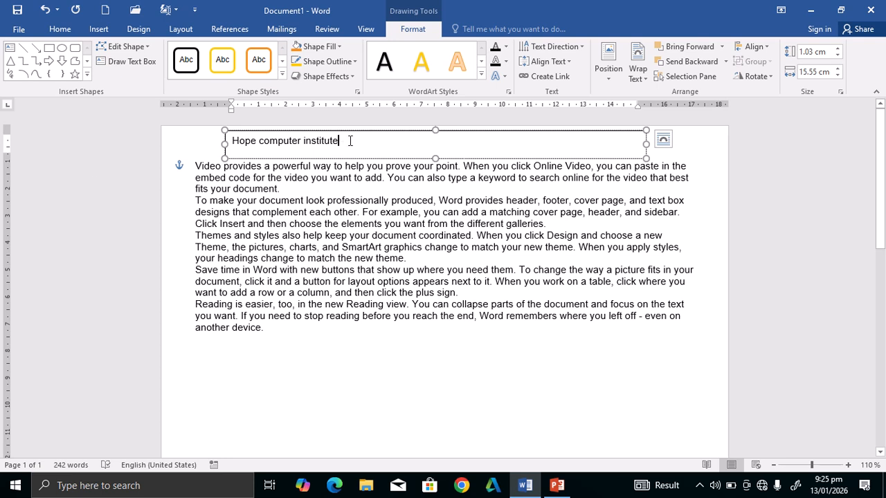
left_click_drag(351, 141, 232, 141)
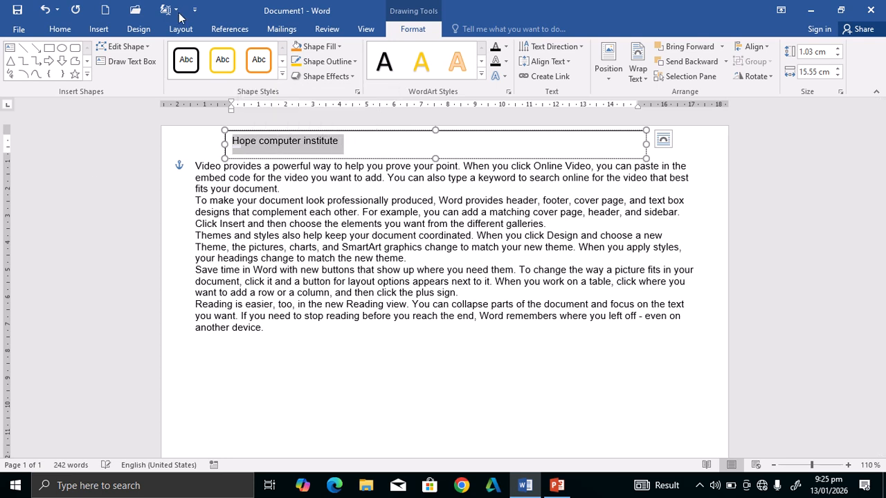
Make the 'Hope computer institute' title bold and grow its font to 36 pt.
left_click(97, 29)
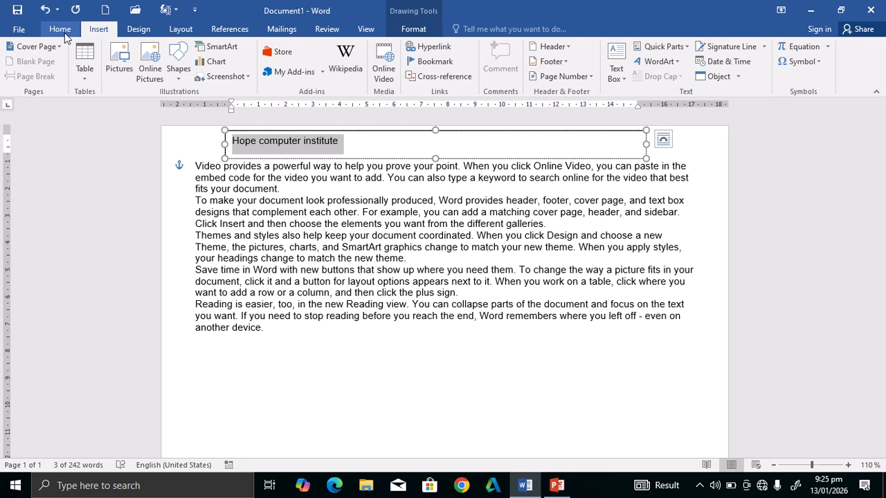
left_click(61, 30)
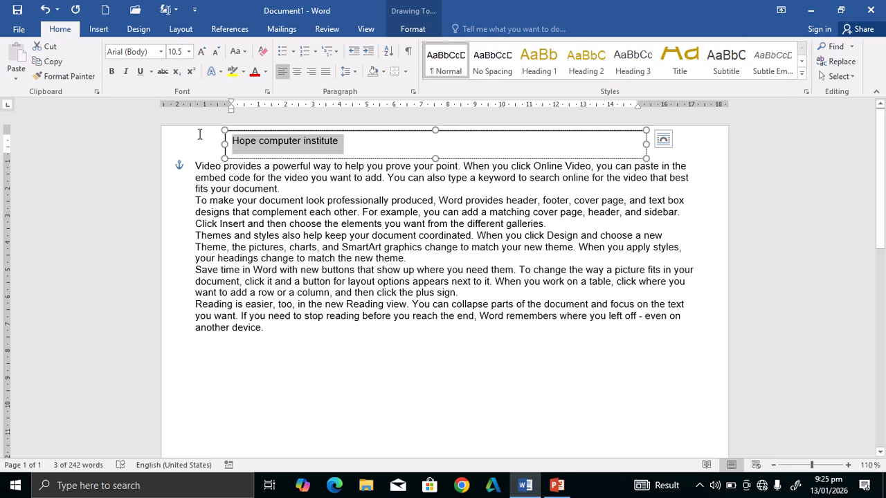
left_click(115, 73)
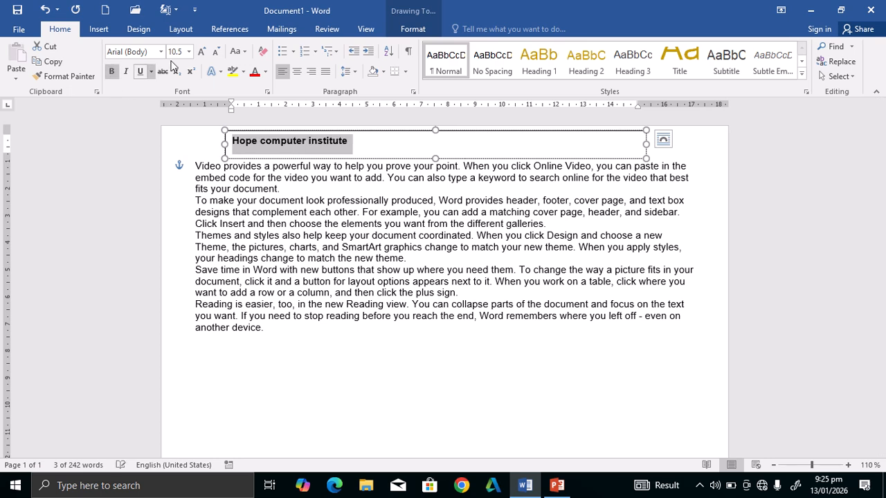
left_click(204, 51)
left_click(205, 51)
left_click(205, 52)
left_click(205, 51)
left_click(205, 52)
left_click(205, 52)
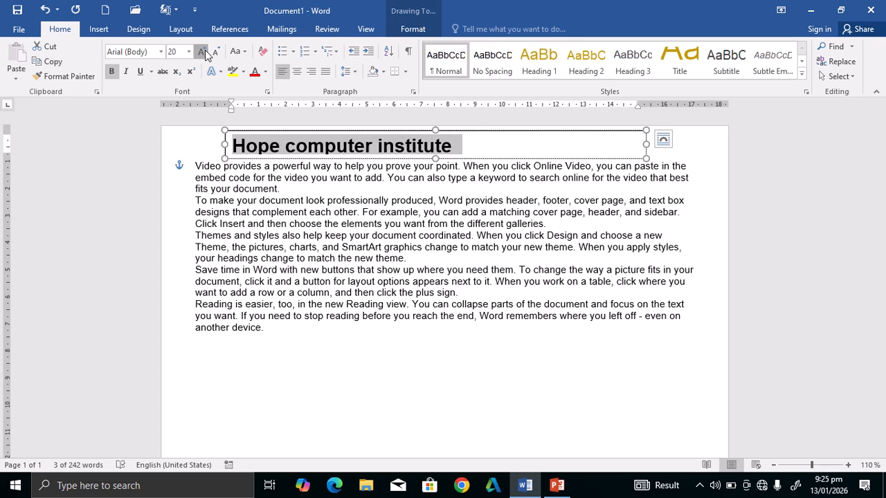
left_click(201, 52)
left_click(201, 52)
left_click(202, 52)
left_click(201, 52)
left_click(202, 52)
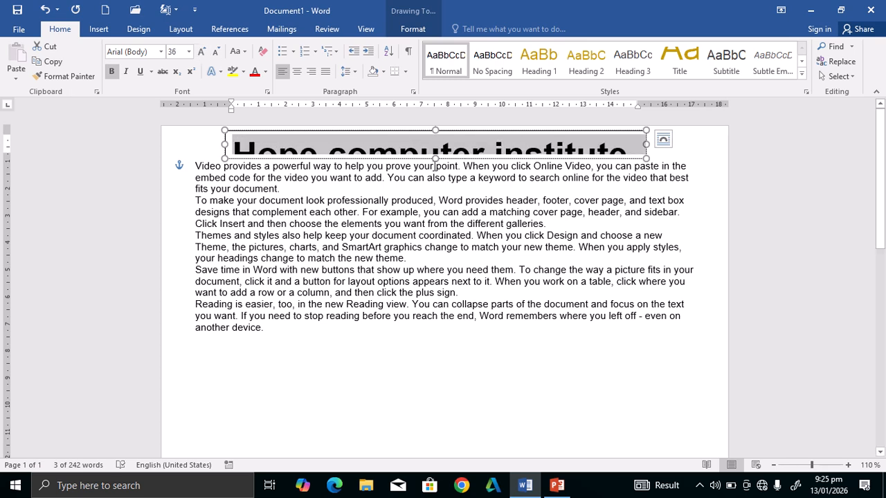
Widen the title box to the right and reduce its height, then deselect it.
left_click_drag(435, 159, 435, 173)
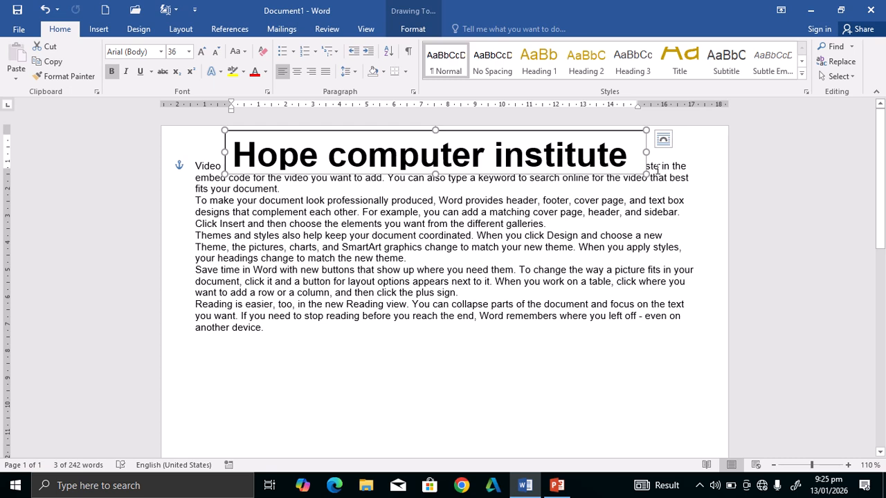
left_click_drag(646, 152, 665, 153)
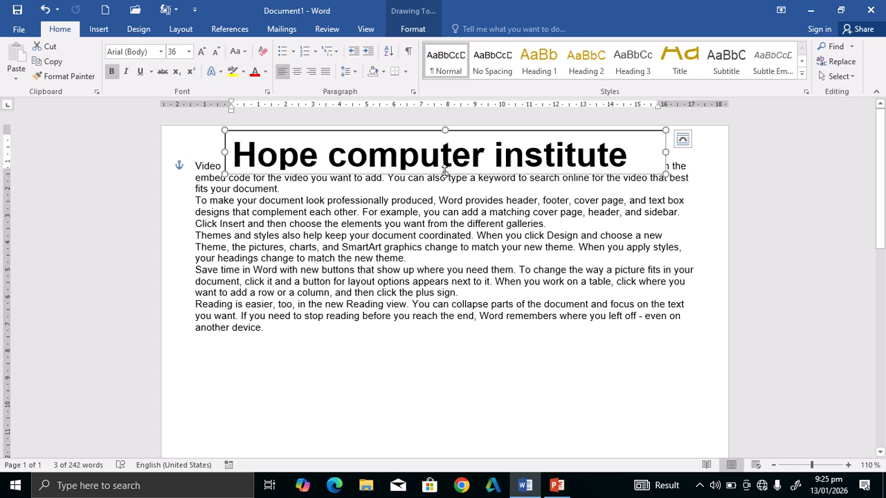
mouse_move(446, 173)
left_mouse_down()
mouse_move(445, 159)
mouse_move(442, 186)
mouse_move(443, 178)
left_mouse_up()
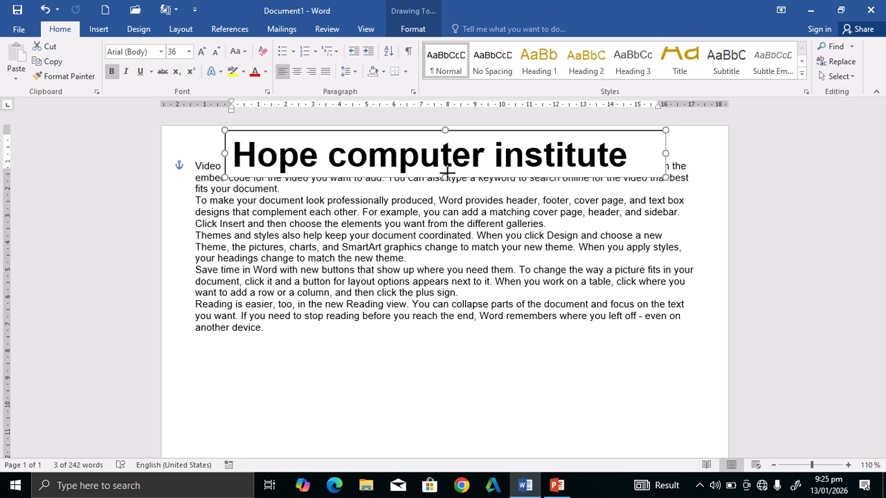
left_click(406, 287)
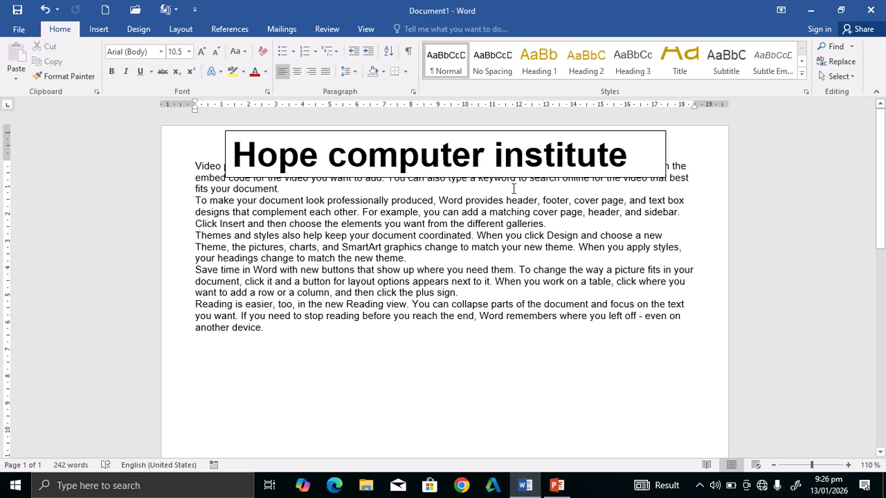
Set the title box's Shape Outline to No Outline, then select the whole document.
left_click(421, 164)
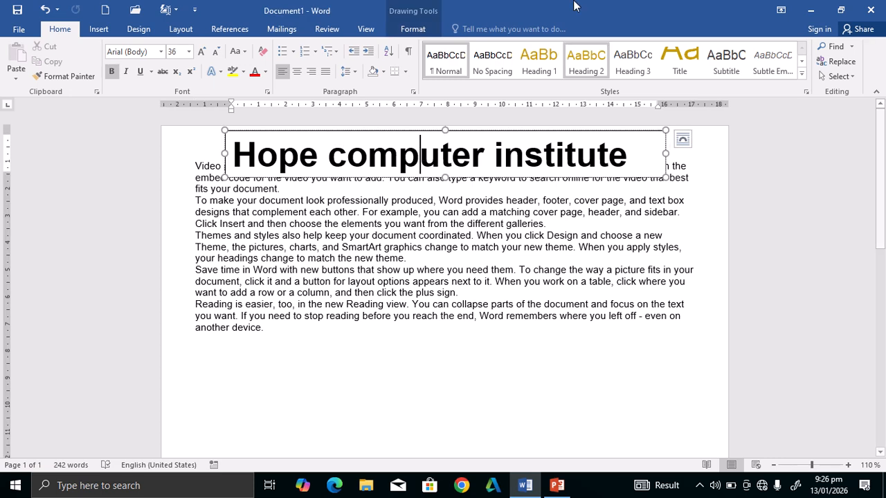
left_click(418, 30)
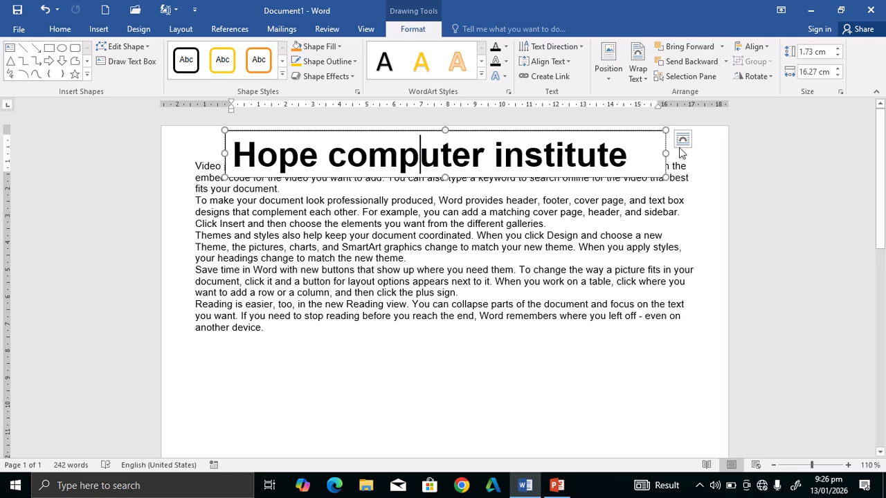
left_click(352, 62)
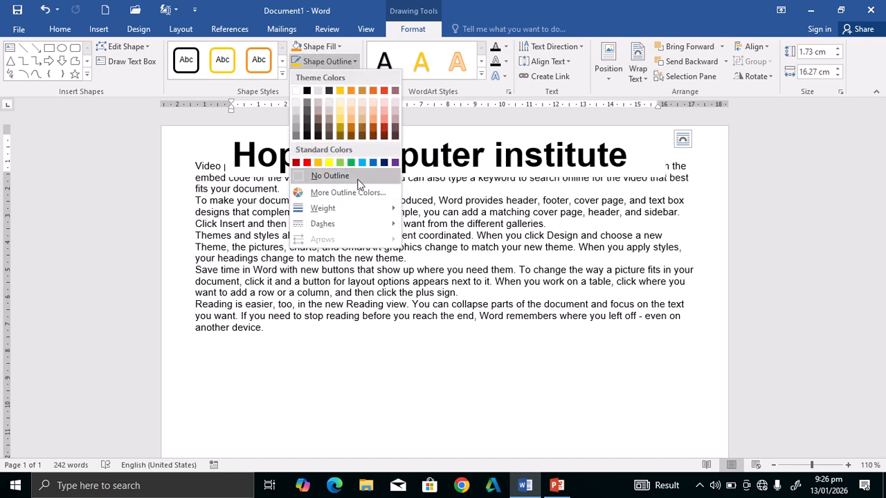
left_click(330, 176)
left_click(379, 377)
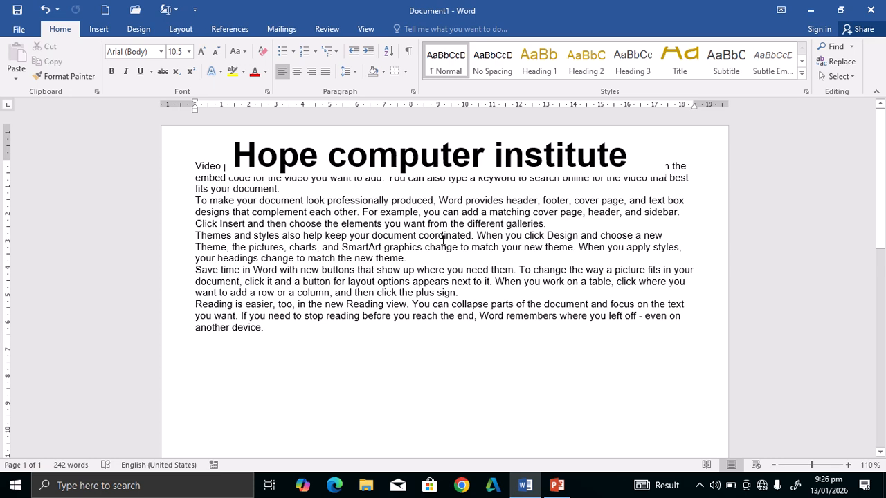
key("ctrl+a")
Delete all document content, leaving a blank page, and glance at the Quick Parts list.
key("Delete")
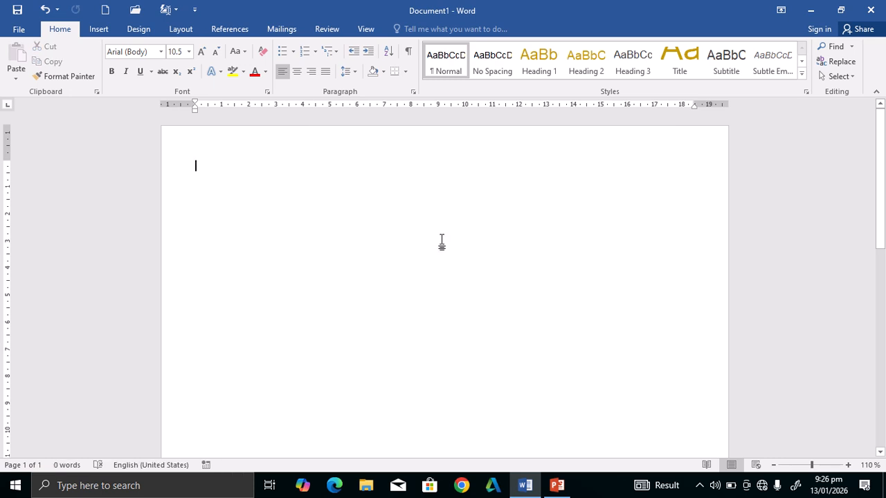
left_click(96, 30)
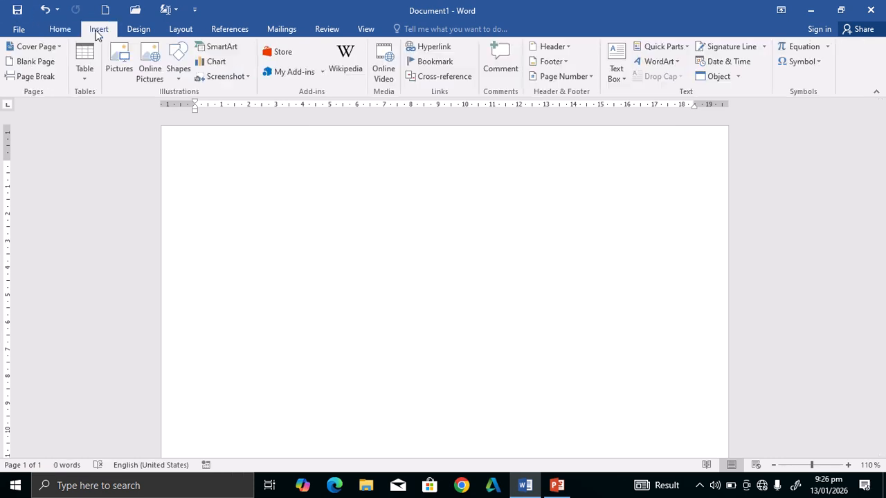
left_click(675, 46)
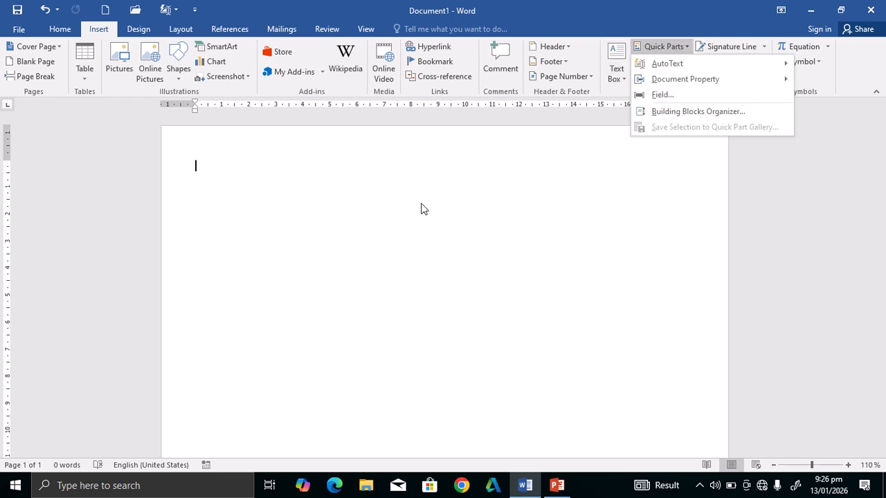
left_click(222, 175)
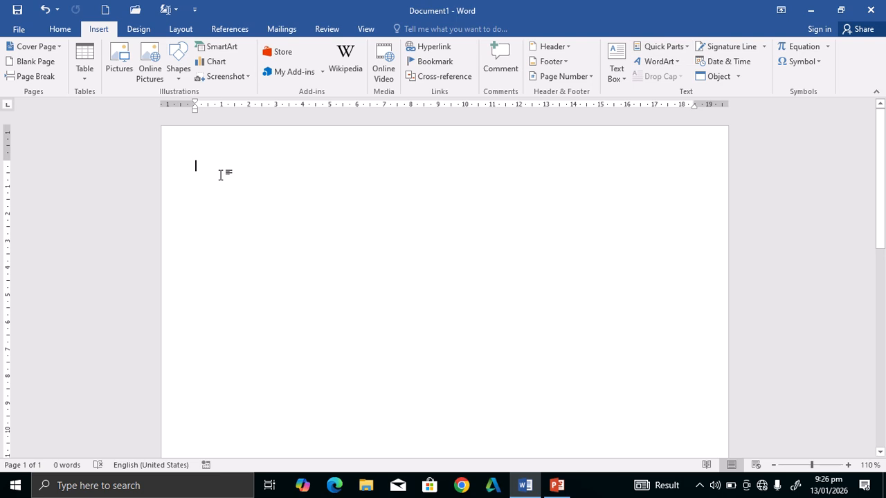
Browse the Quick Parts AutoText and Document Property submenus without inserting anything.
left_click(686, 47)
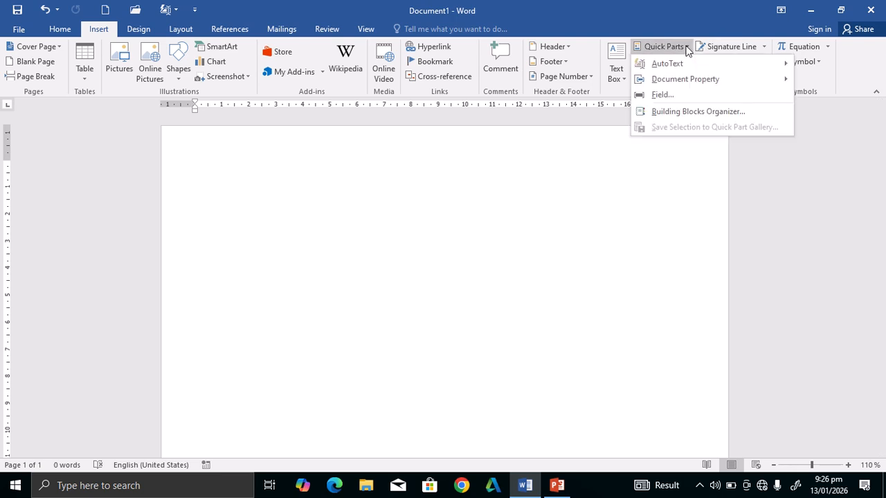
mouse_move(672, 63)
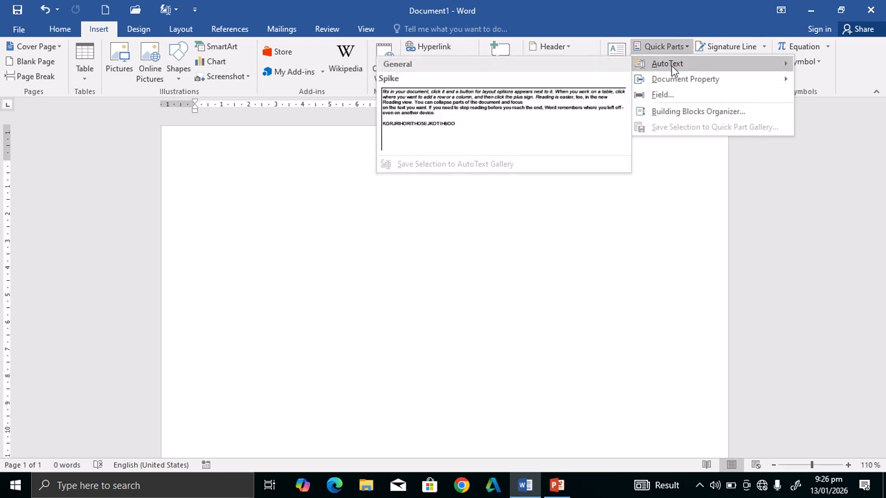
mouse_move(680, 84)
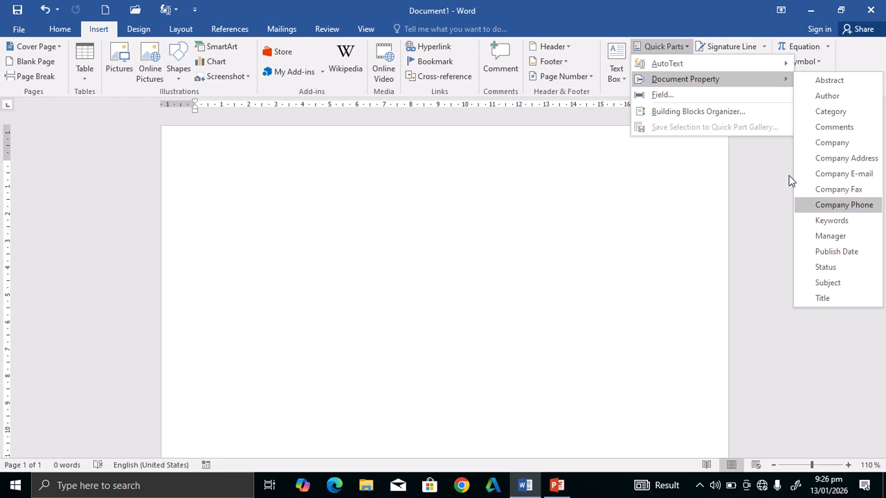
left_click(222, 27)
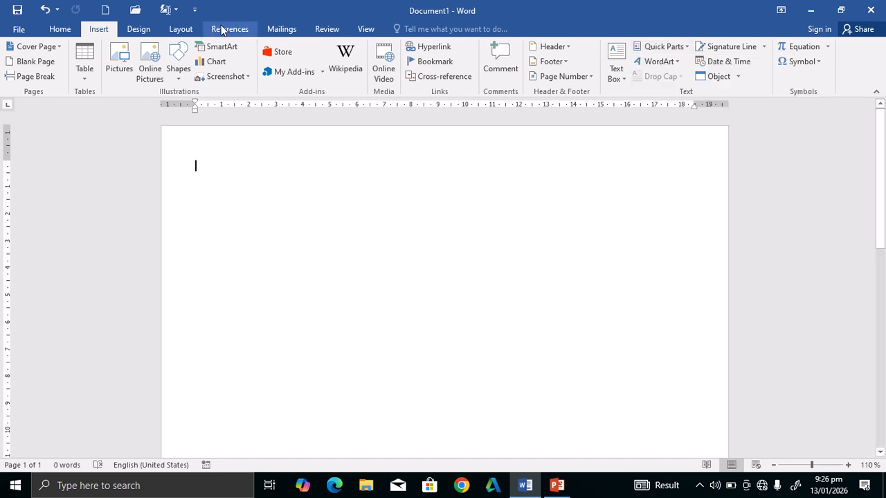
left_click(221, 28)
left_click(69, 32)
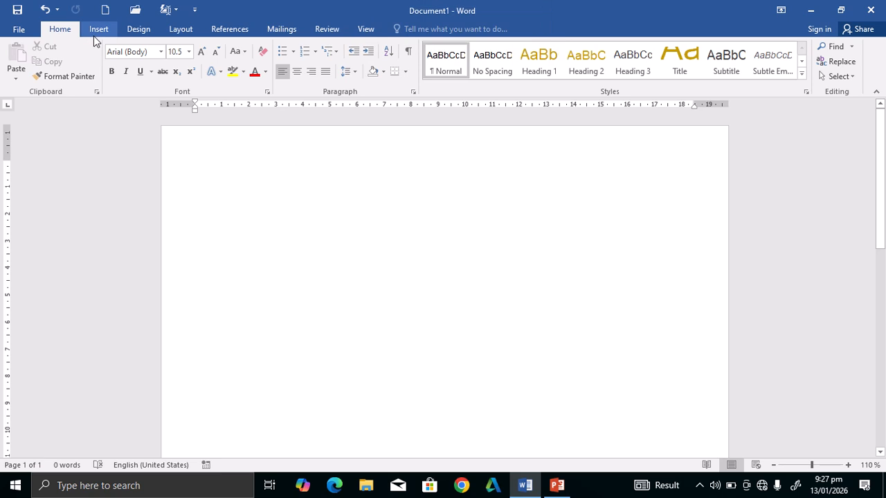
left_click(98, 29)
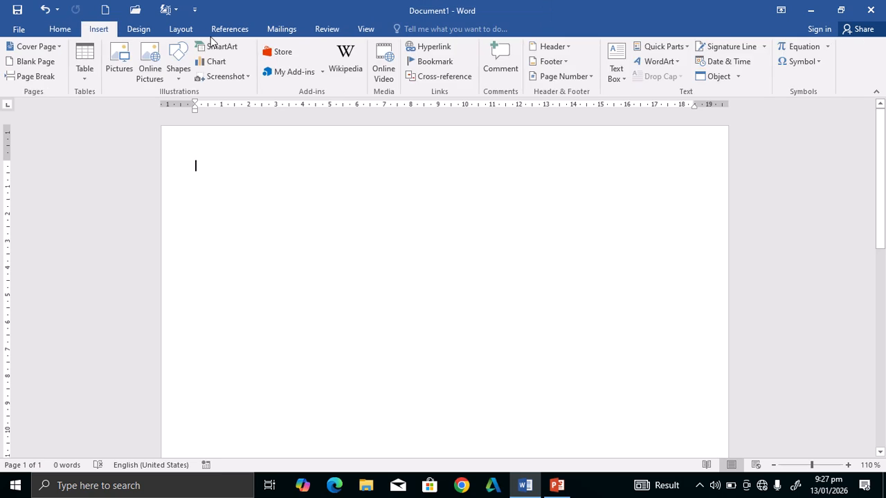
left_click(685, 47)
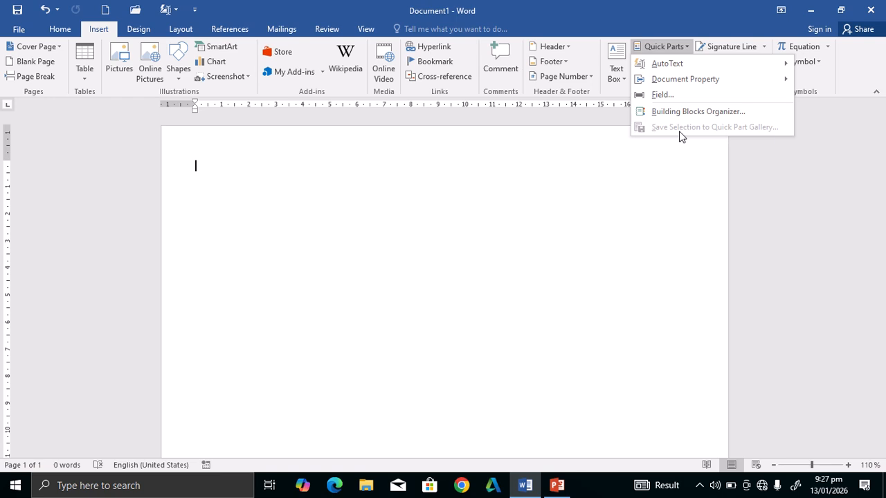
Generate five =rand() sample paragraphs and select them all.
left_click(305, 184)
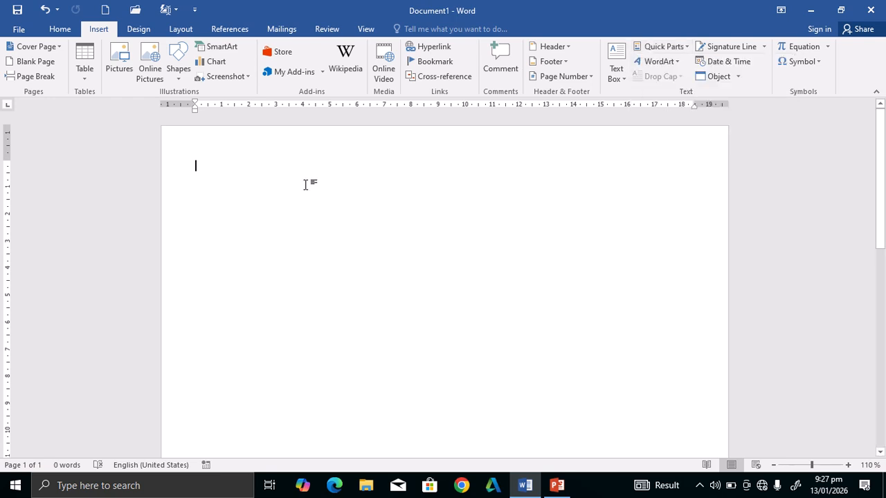
type("=ra")
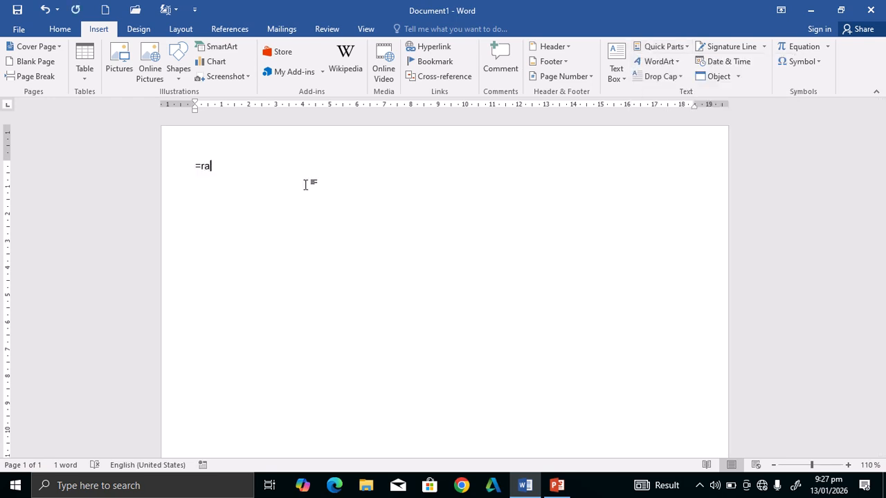
type("N$n")
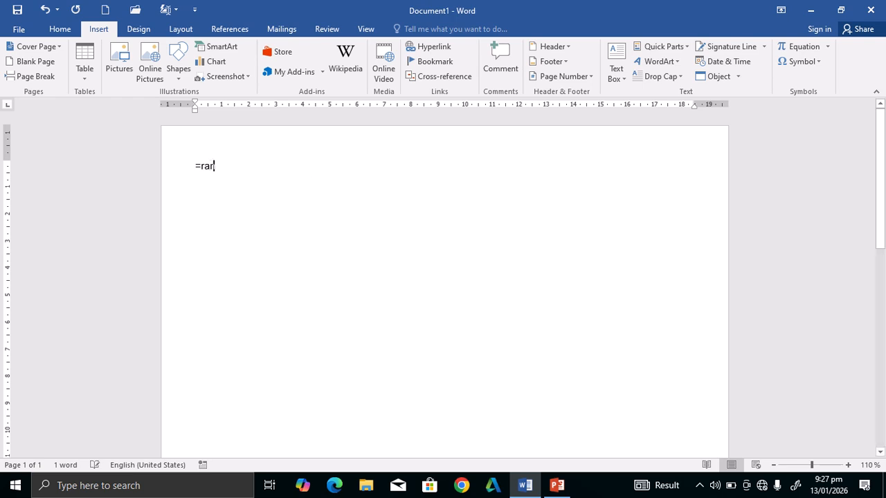
type("d(")
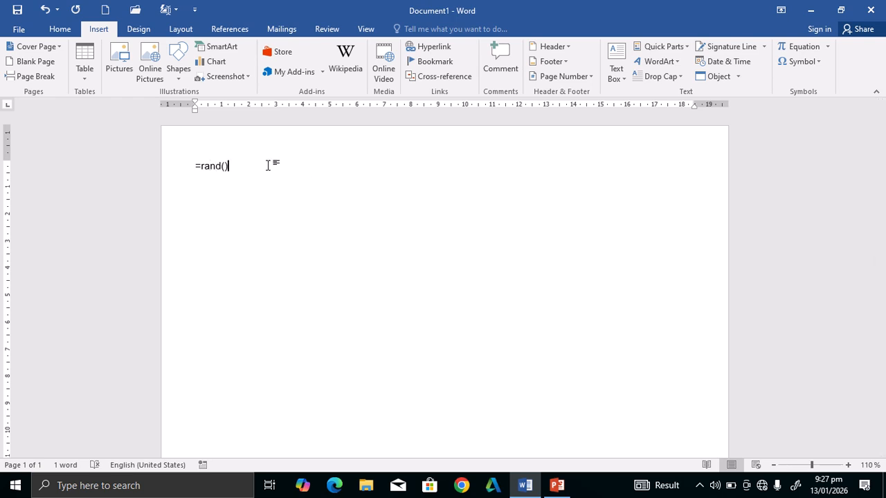
key("Return")
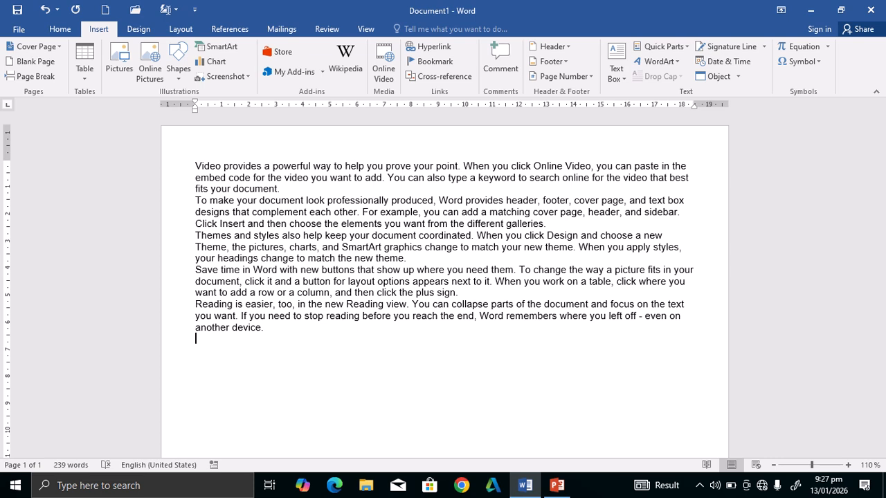
left_click_drag(189, 159, 466, 353)
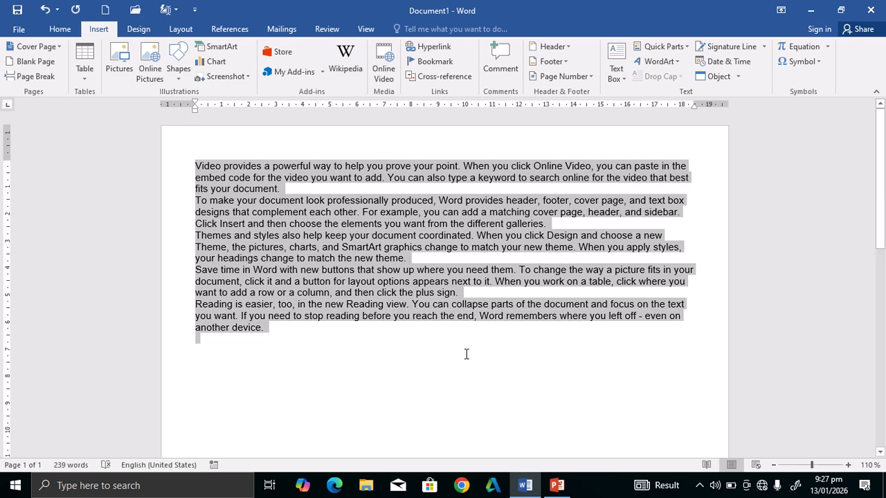
Save the selection to the Quick Part Gallery as 'Video provides', then delete the text.
left_click(687, 46)
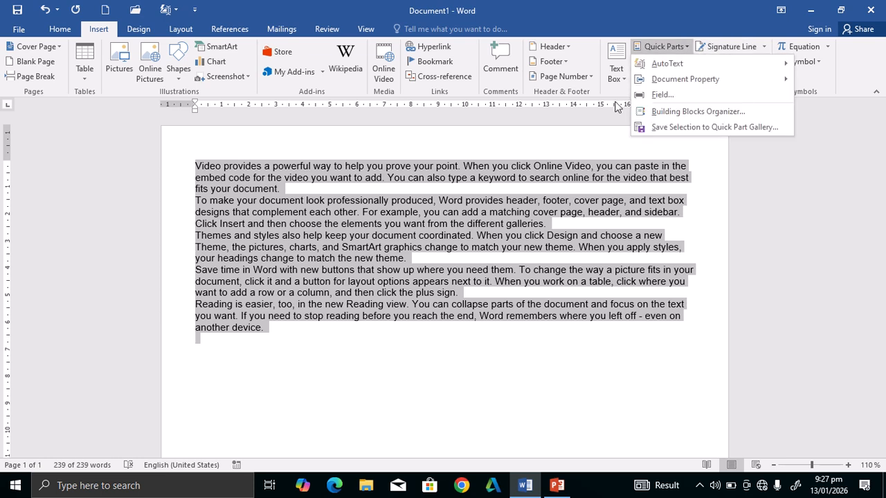
left_click(693, 128)
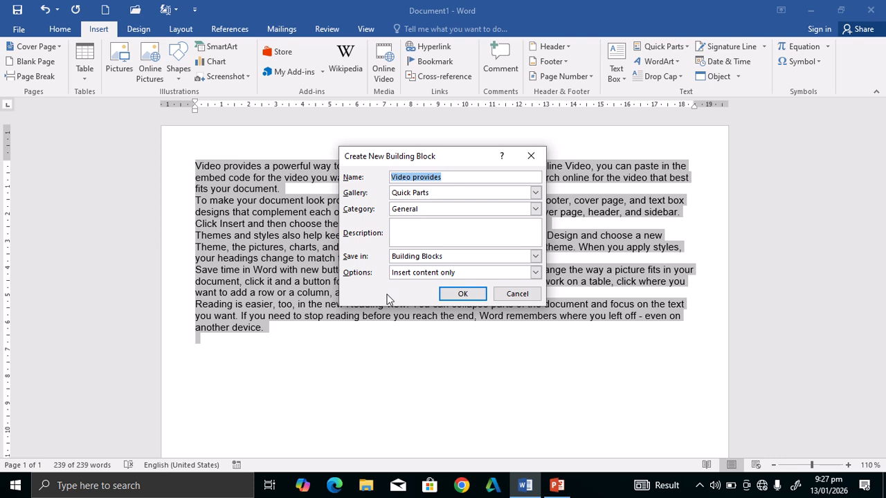
left_click(470, 296)
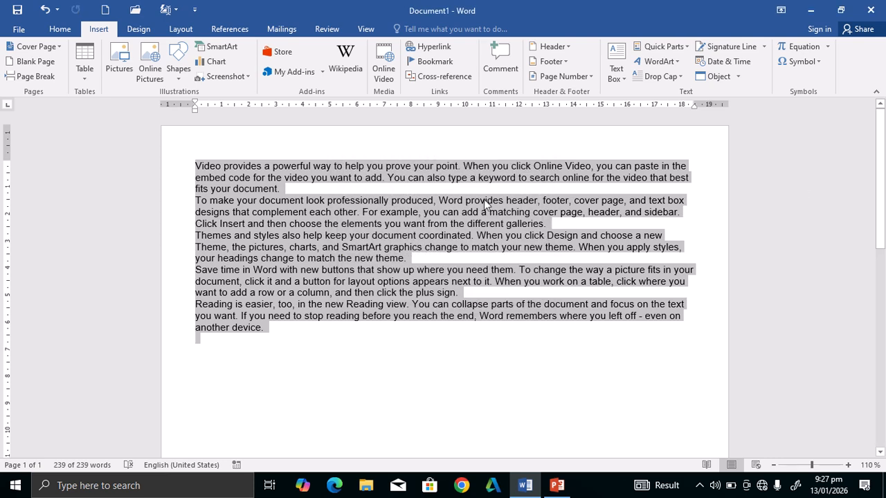
key("Delete")
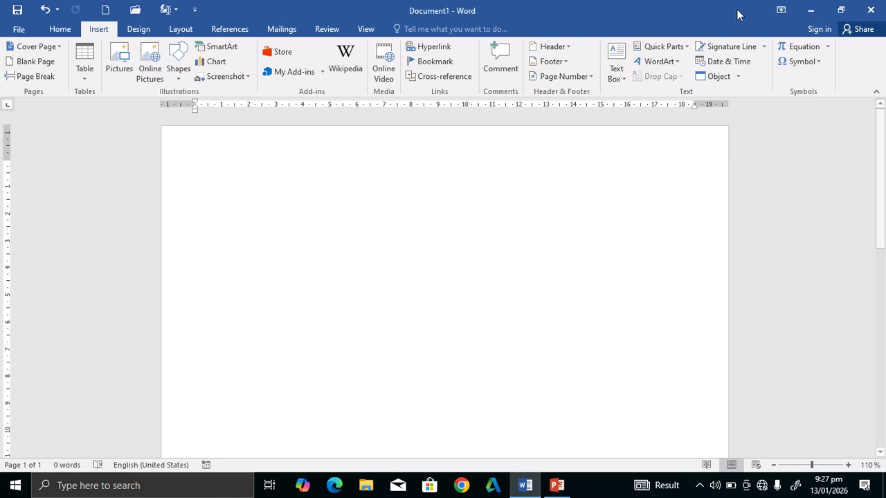
left_click(682, 47)
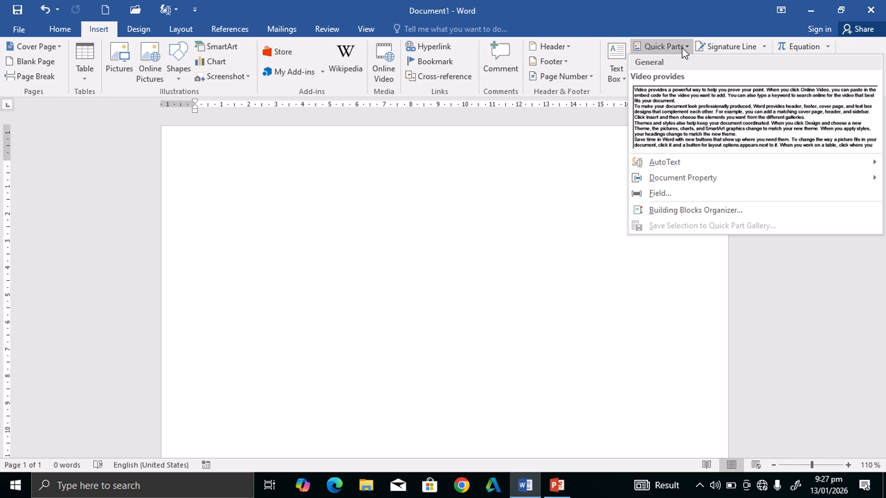
left_click(706, 114)
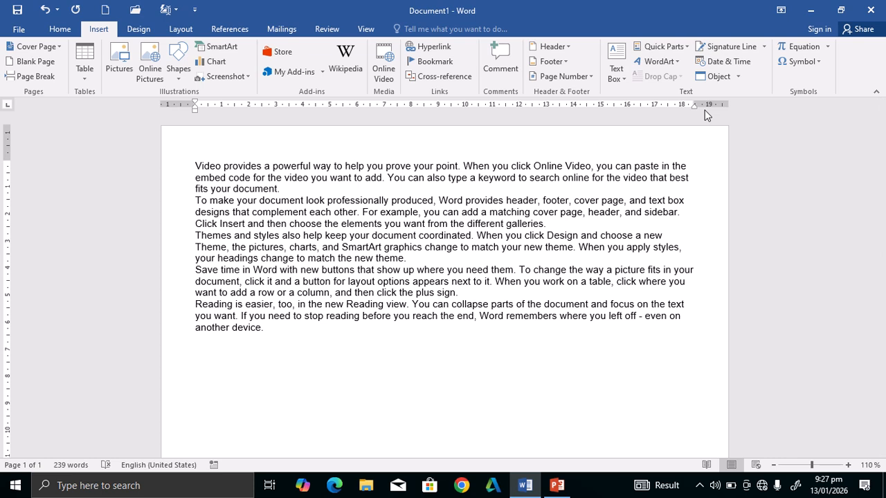
left_click(661, 61)
left_click(398, 446)
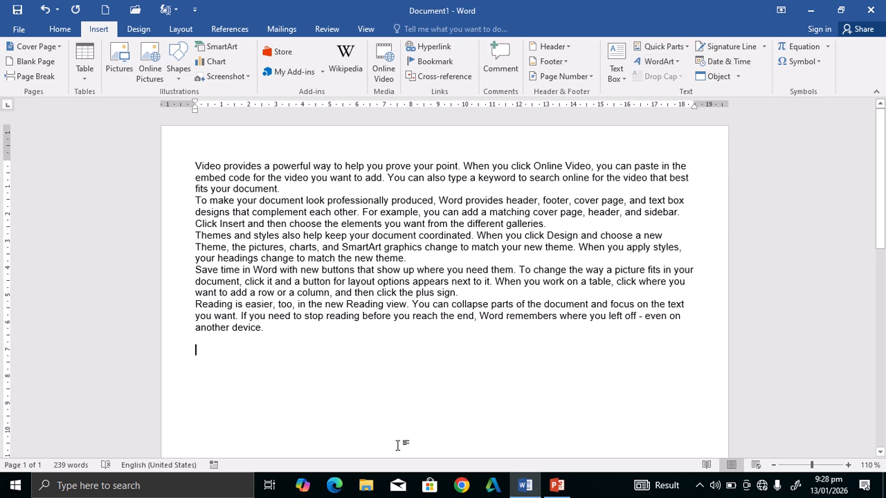
key("ctrl+a")
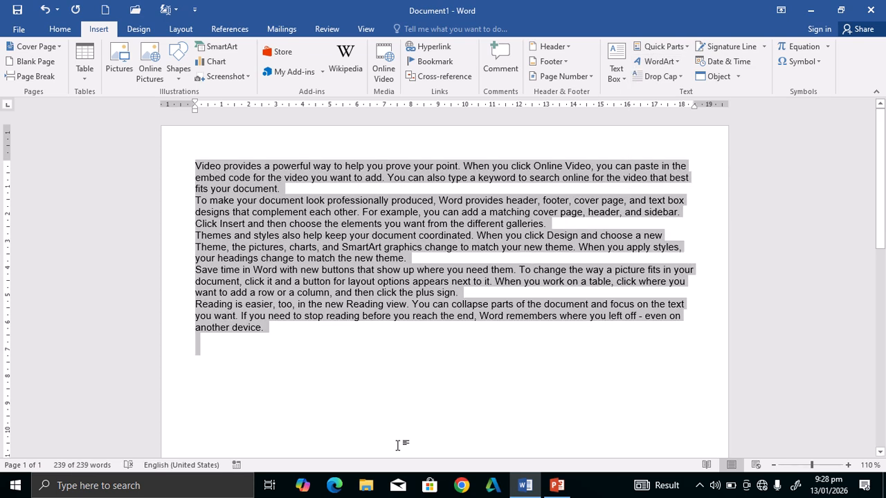
key("Delete")
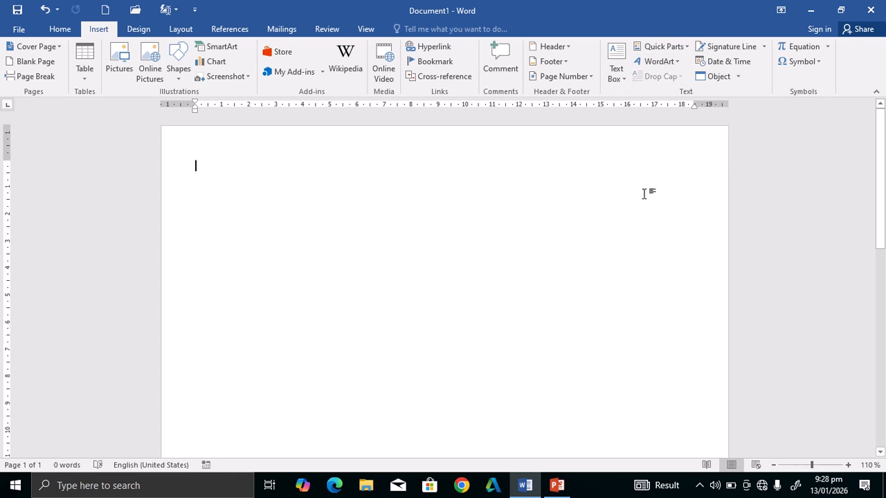
left_click(674, 62)
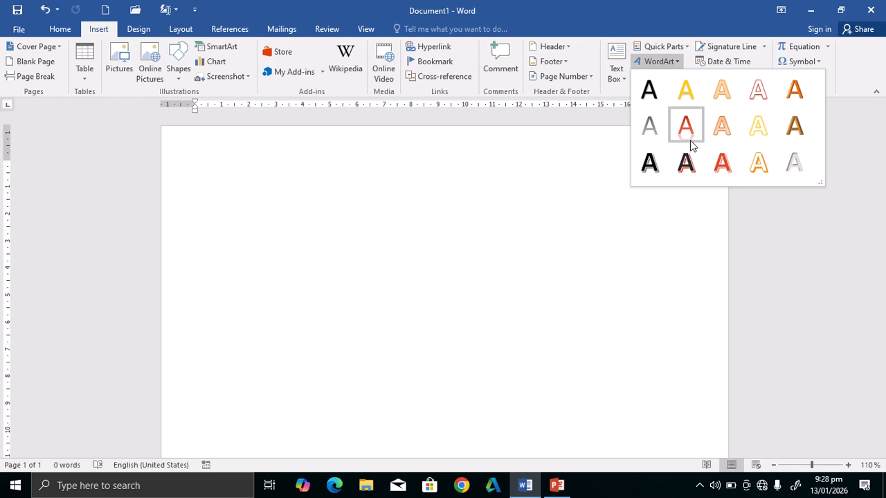
Insert red-shadowed WordArt reading 'SWABI HYPER MALL' and stretch its box across the page width.
left_click(686, 162)
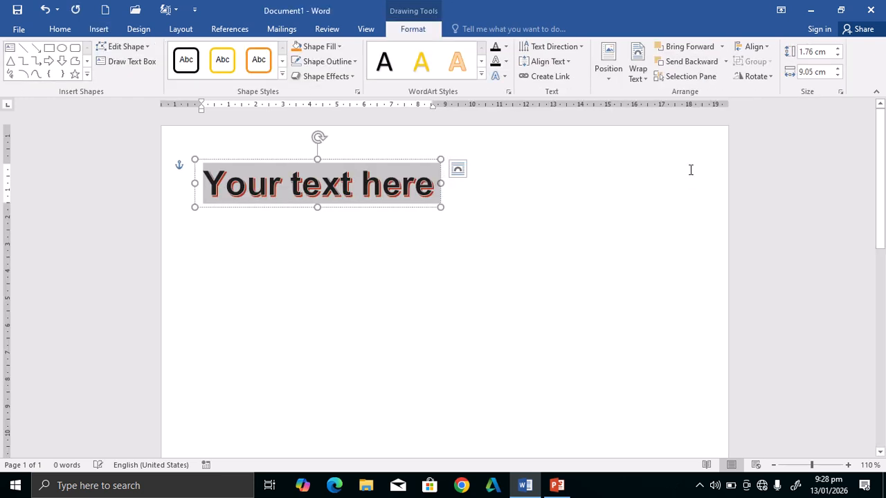
key("BackSpace")
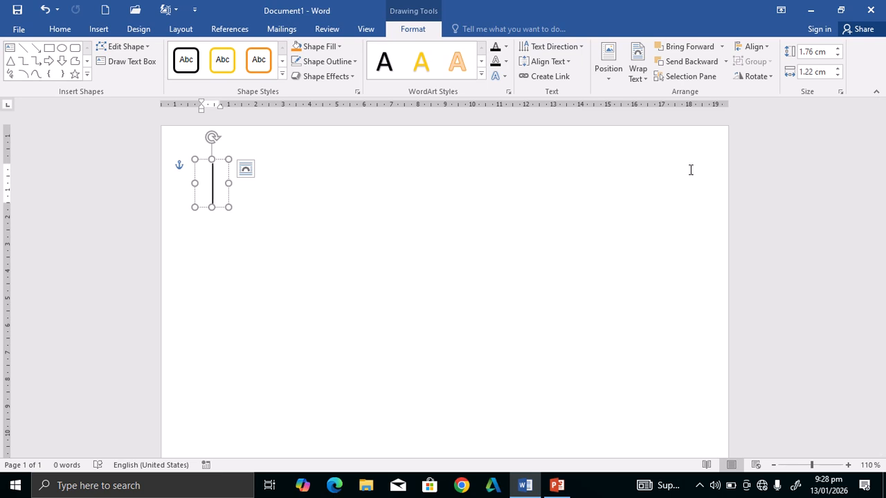
type("my ")
type("NOOR")
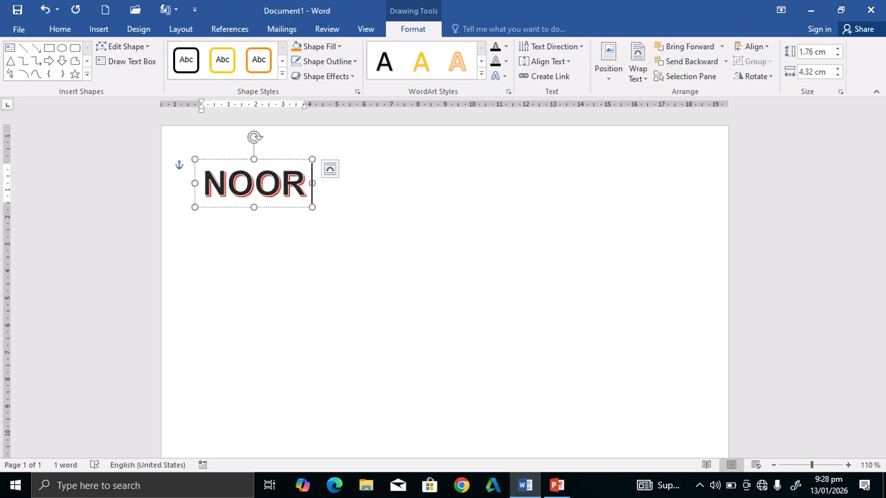
key("BackSpace")
key("BackSpace")
key("BackSpace")
key("BackSpace")
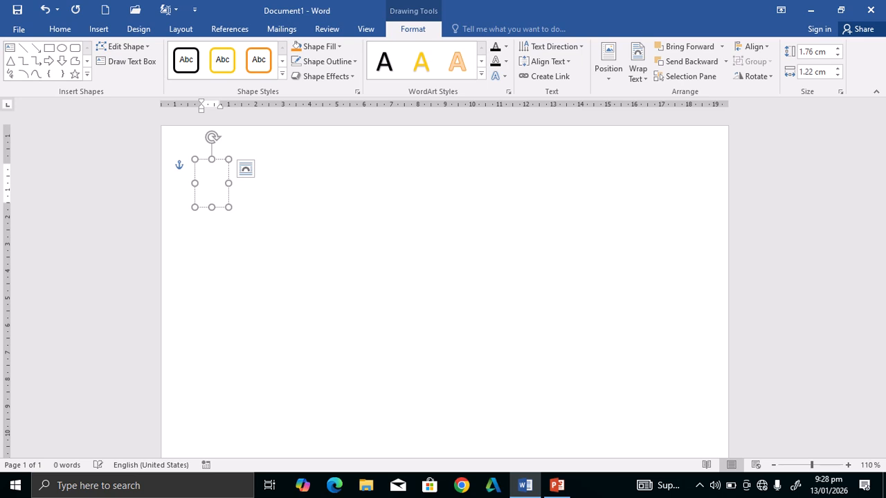
type("SWABU")
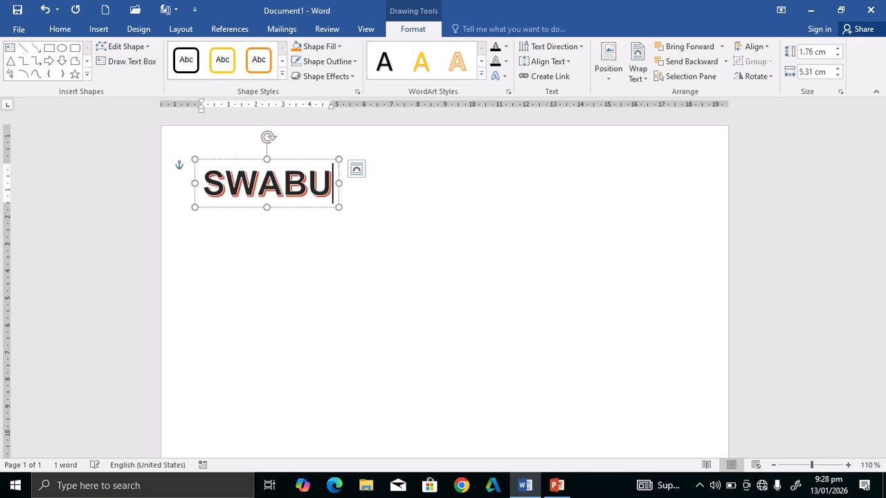
key("BackSpace")
type("I")
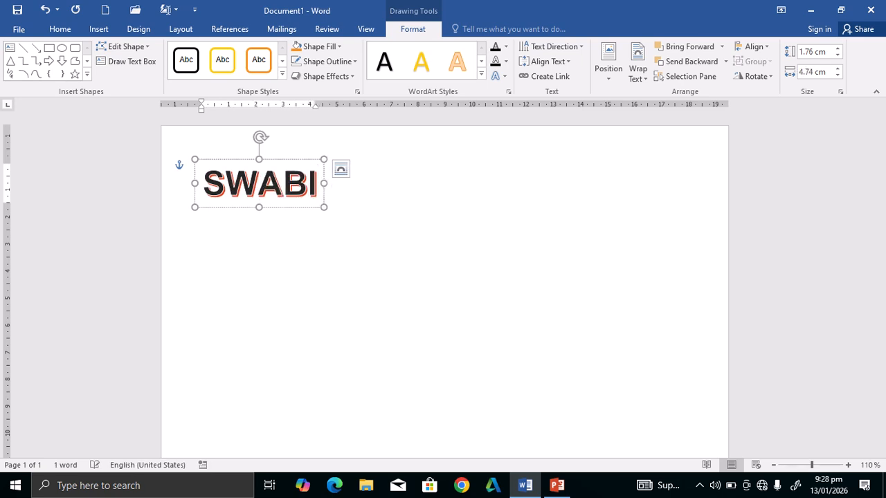
type(" HYPER")
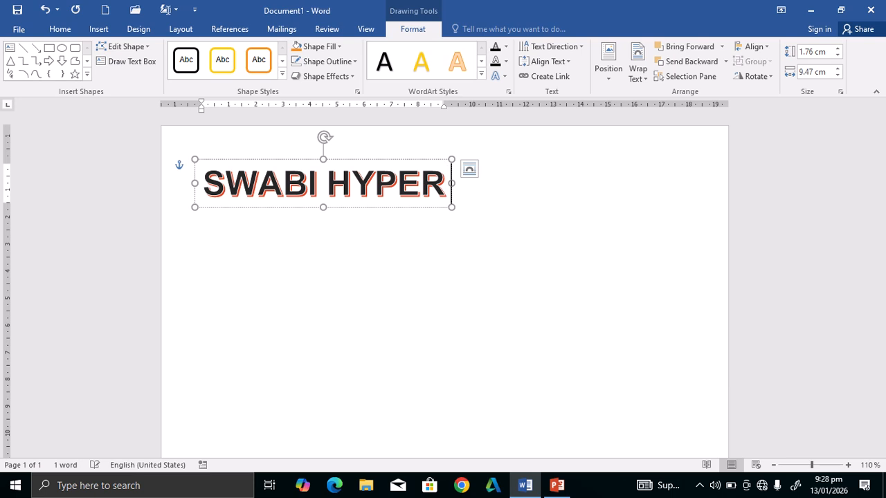
type(" MALLL")
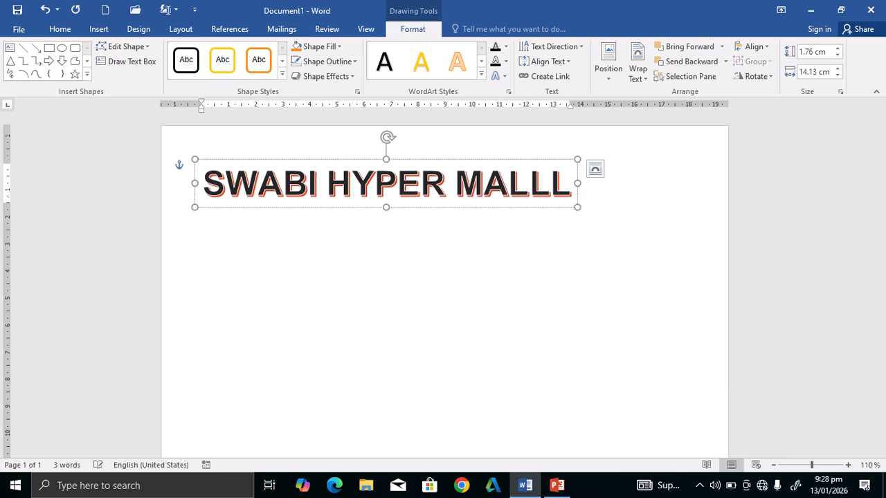
key("BackSpace")
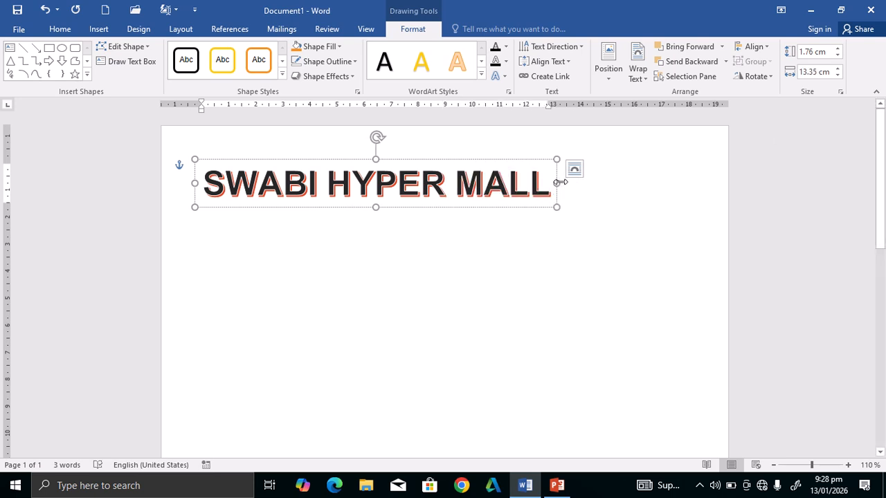
left_click_drag(559, 182, 717, 184)
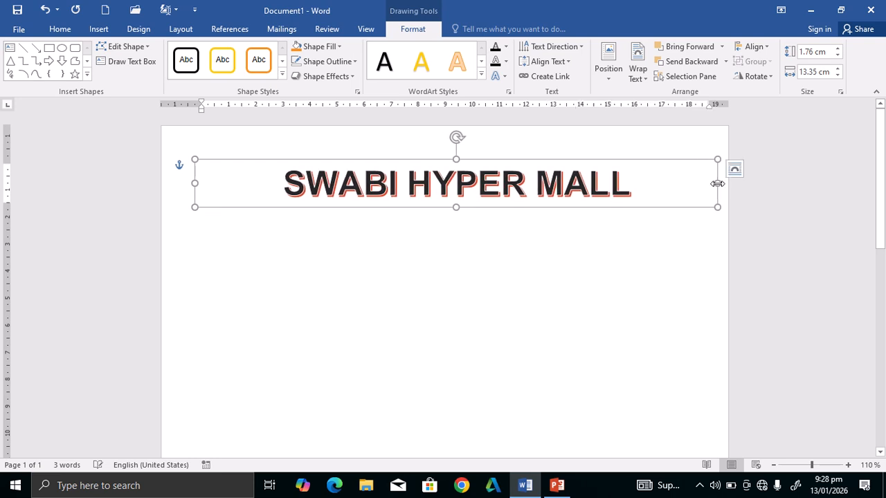
Select SWABI HYPER MALL and apply the orange gradient WordArt style.
left_click(462, 222)
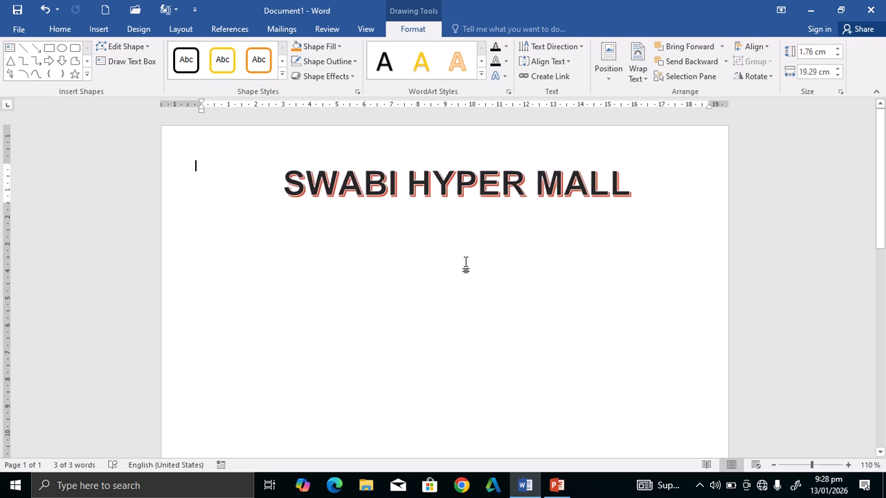
left_click(457, 197)
left_click(413, 28)
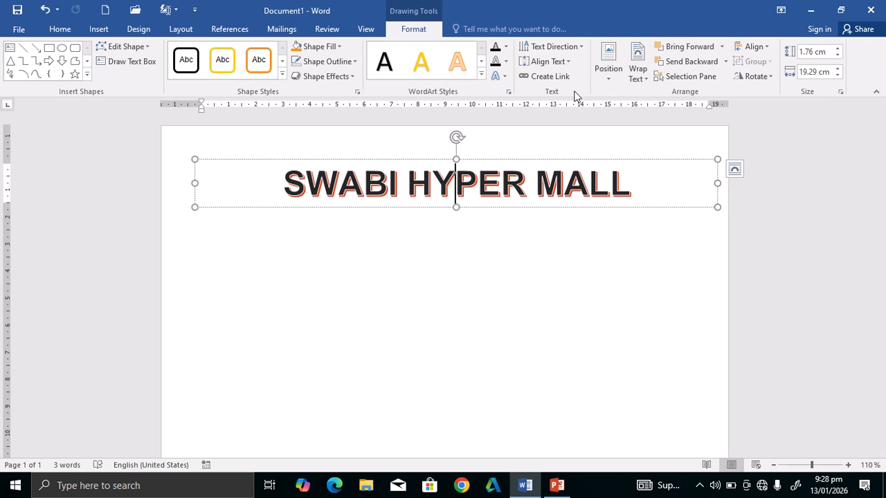
left_click(481, 76)
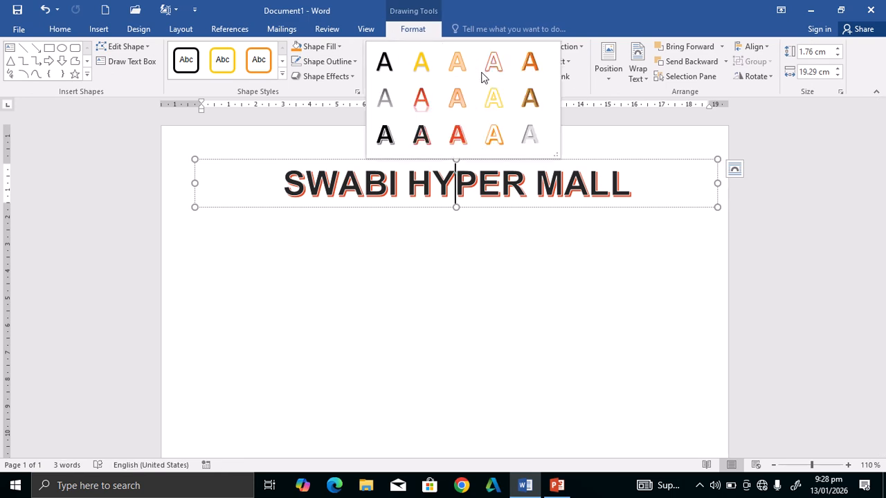
left_click(421, 135)
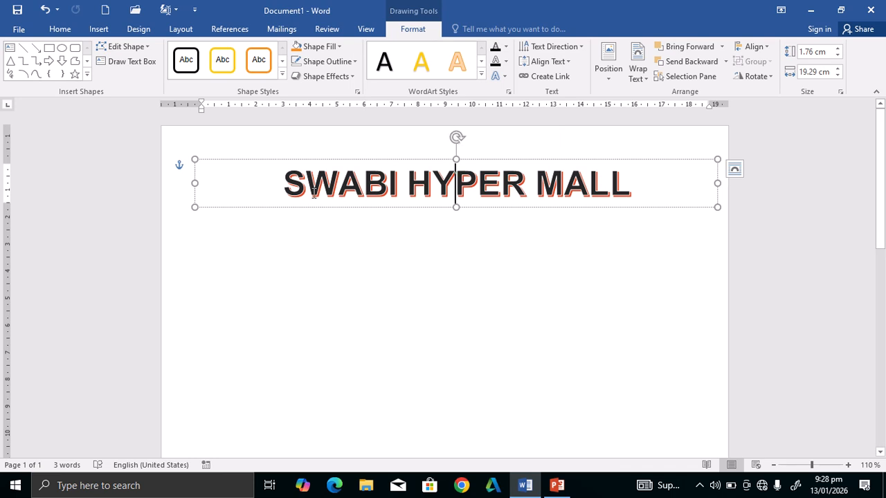
triple_click(313, 194)
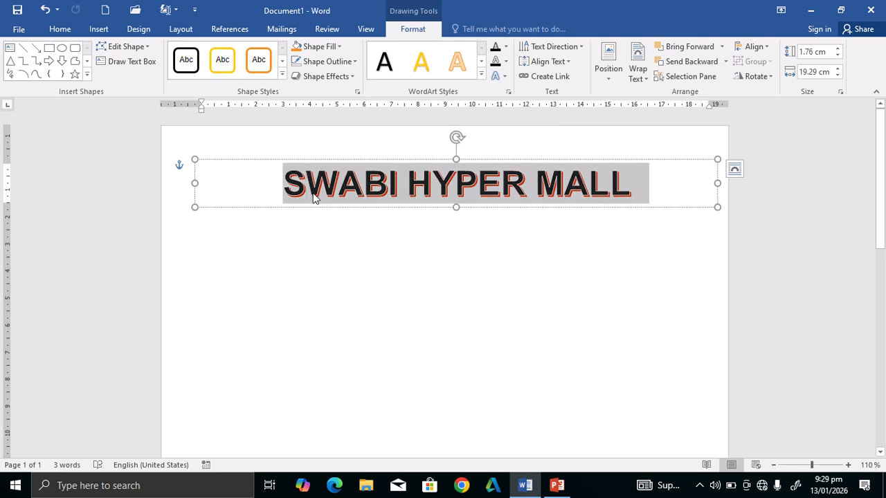
left_click(482, 75)
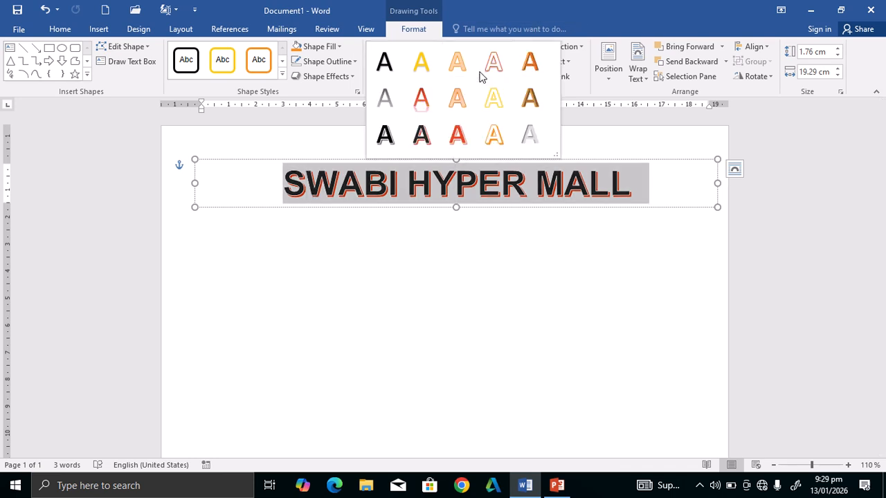
left_click(533, 104)
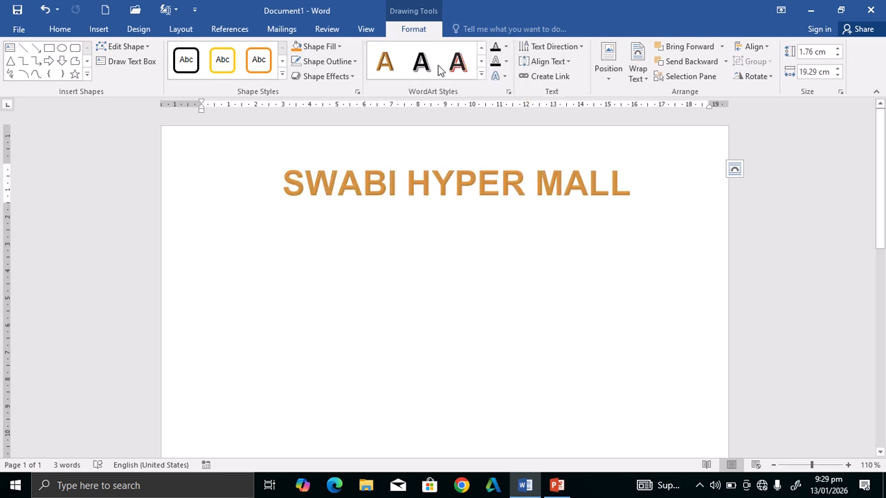
Browse the Shape Effects list and close it without applying any effect.
left_click(349, 77)
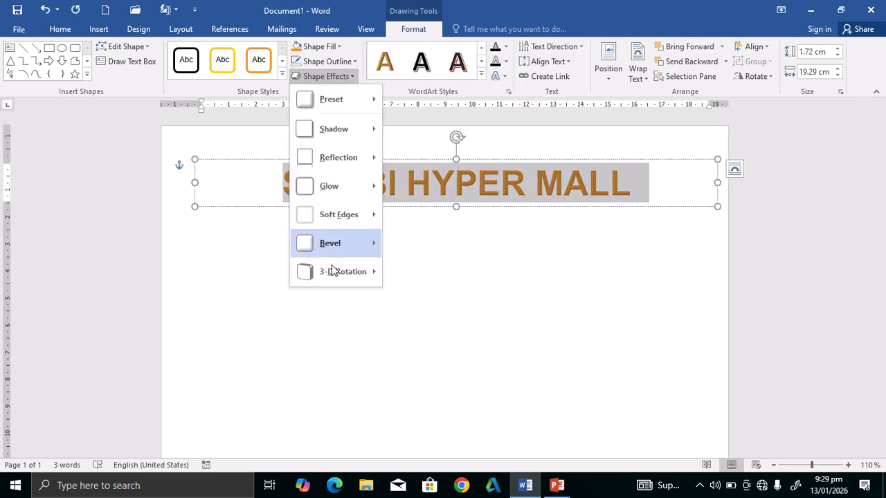
mouse_move(358, 276)
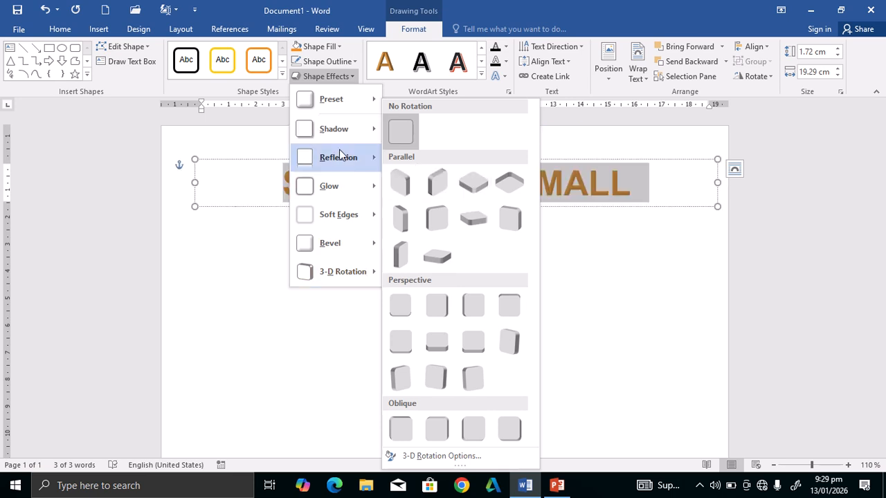
mouse_move(340, 162)
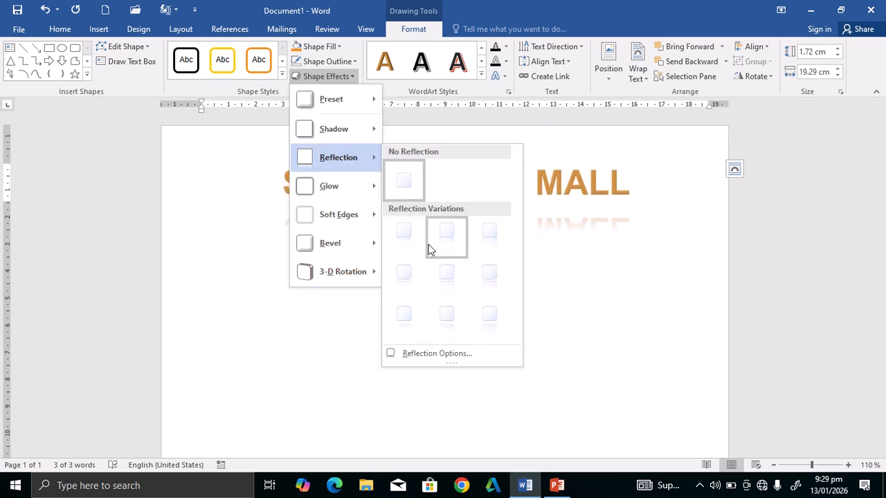
left_click(270, 239)
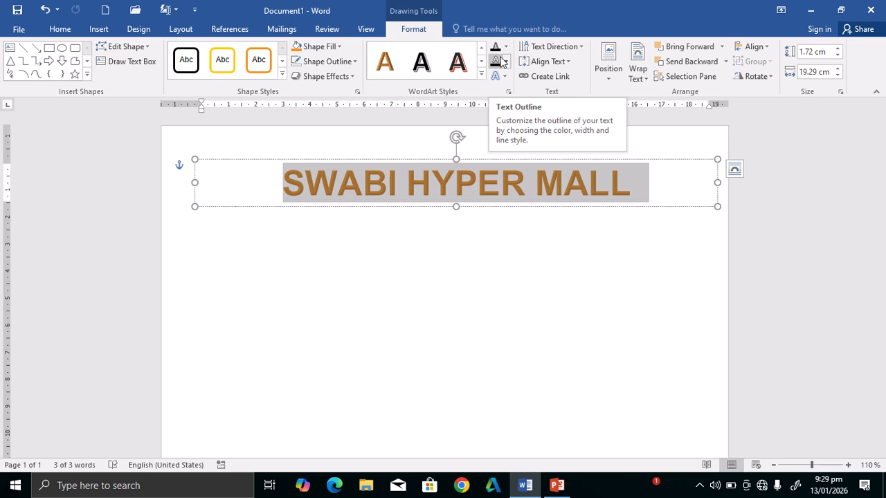
Delete the SWABI HYPER MALL WordArt and generate sample paragraphs with =RAND().
left_click(99, 30)
key("Delete")
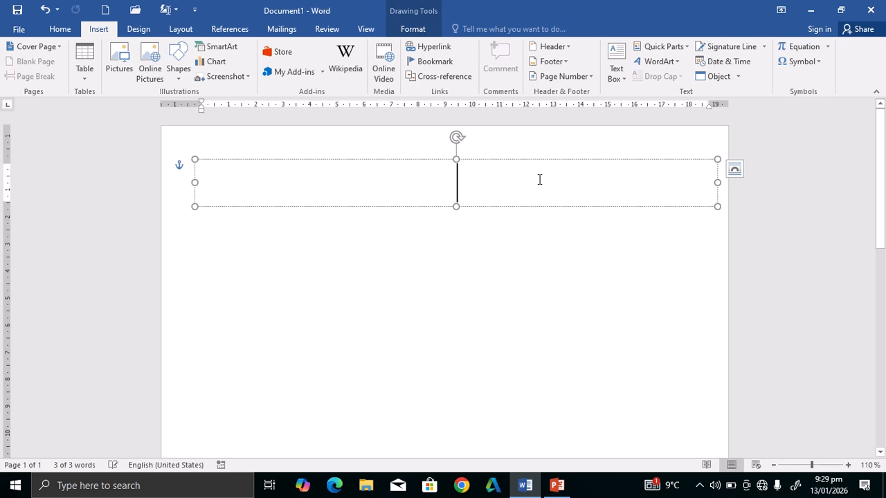
key("ctrl")
key("ctrl")
key("ctrl")
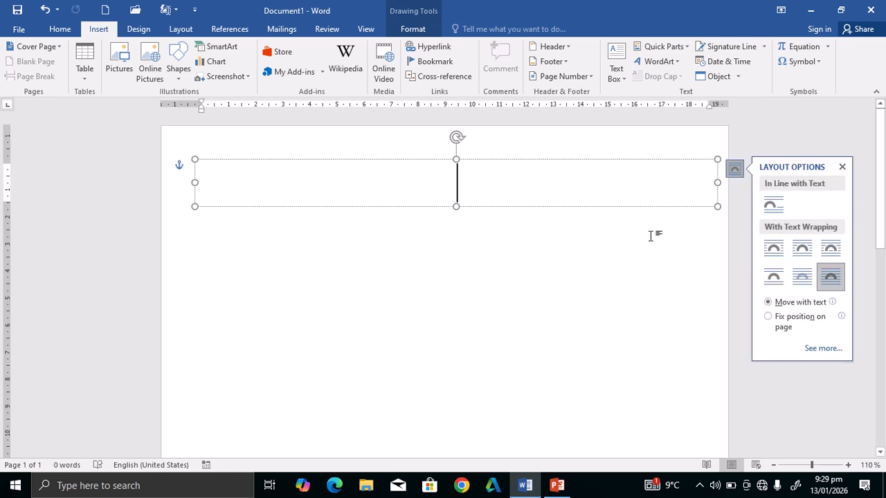
key("Delete")
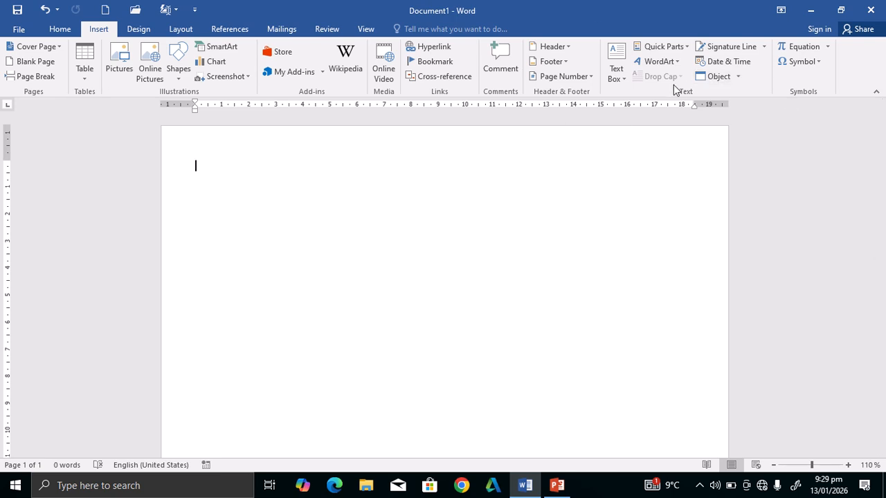
type("=RA")
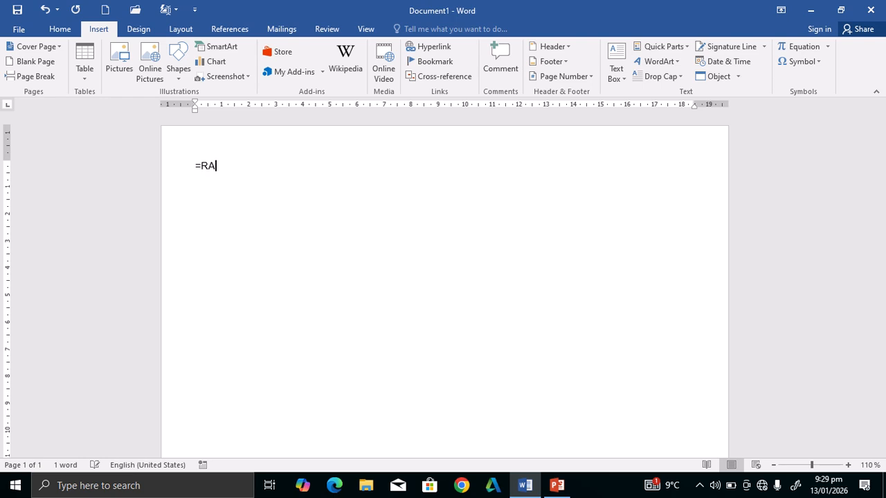
type("ND()")
key("Return")
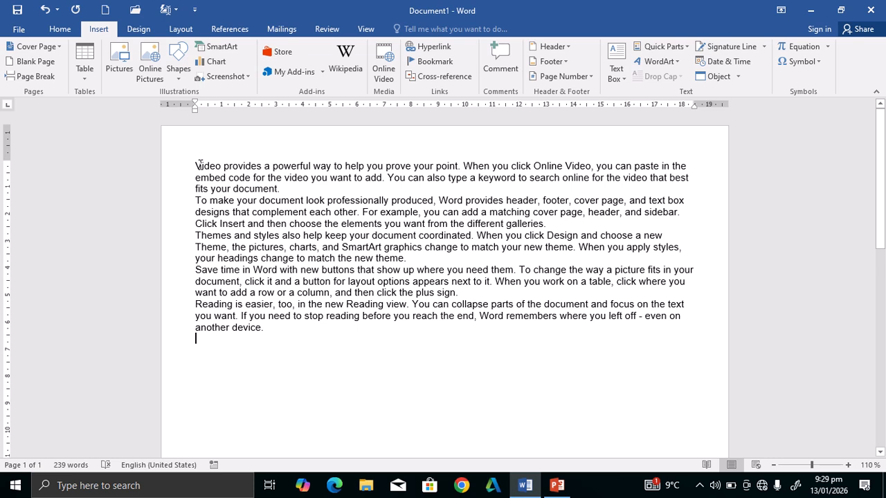
left_click_drag(195, 166, 201, 166)
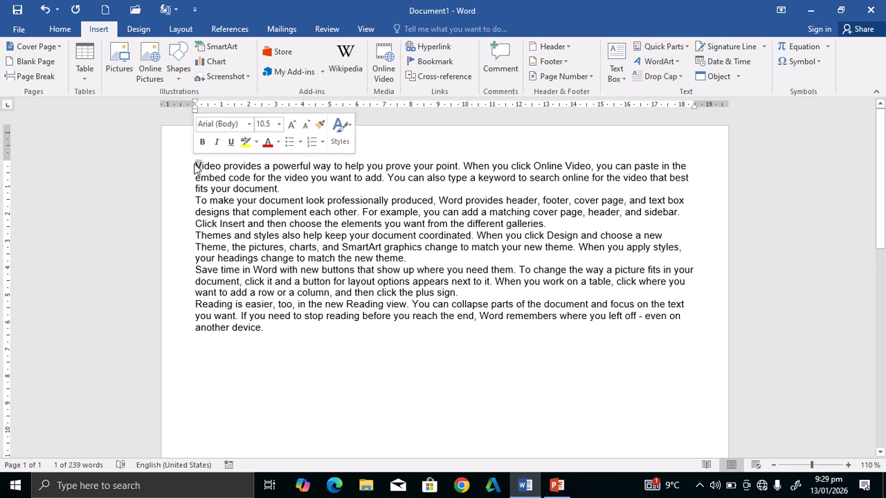
left_click(672, 77)
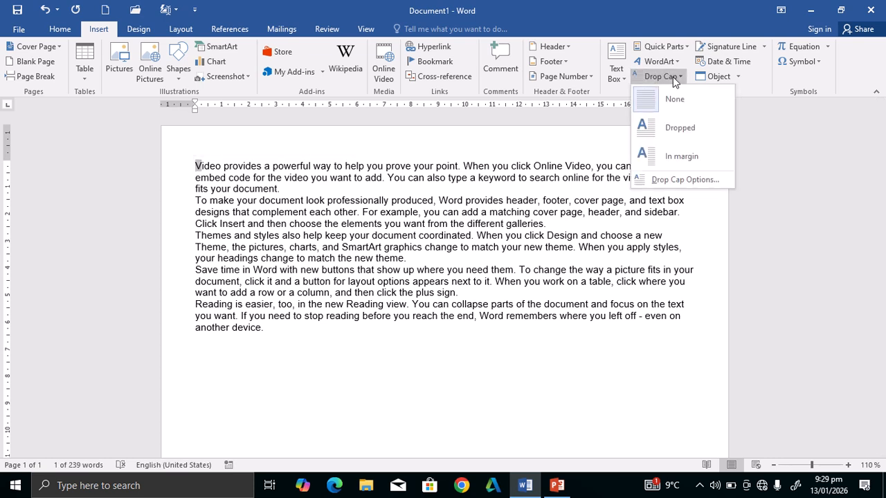
left_click(678, 129)
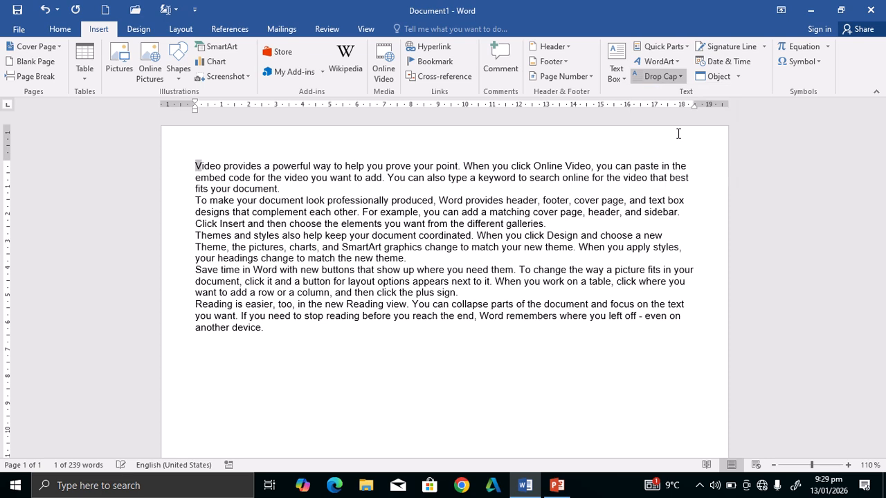
left_click(291, 270)
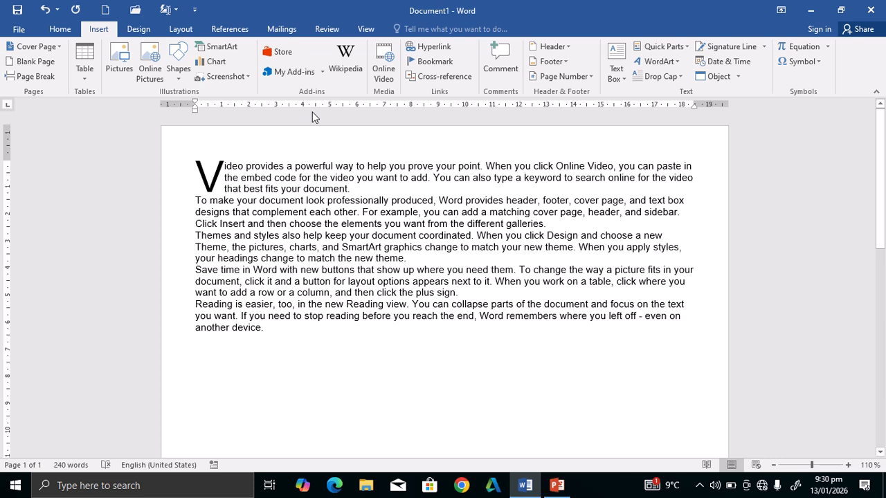
left_click_drag(223, 164, 178, 170)
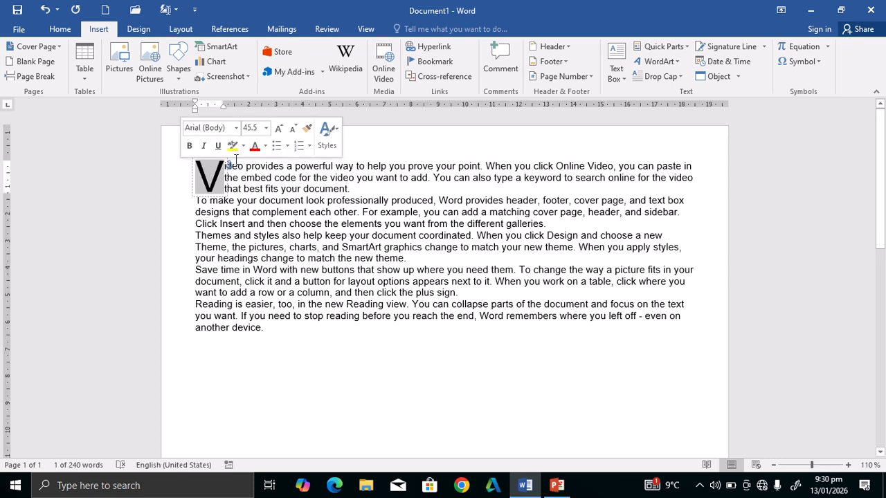
left_click(662, 76)
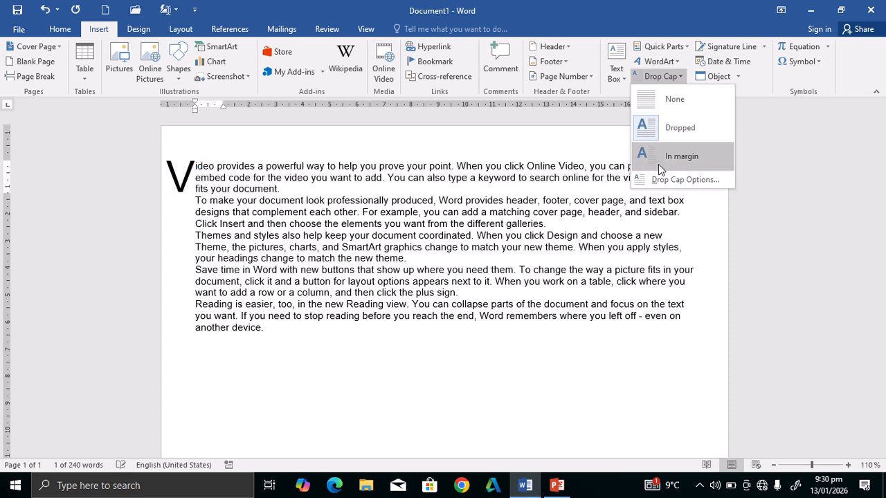
left_click(667, 129)
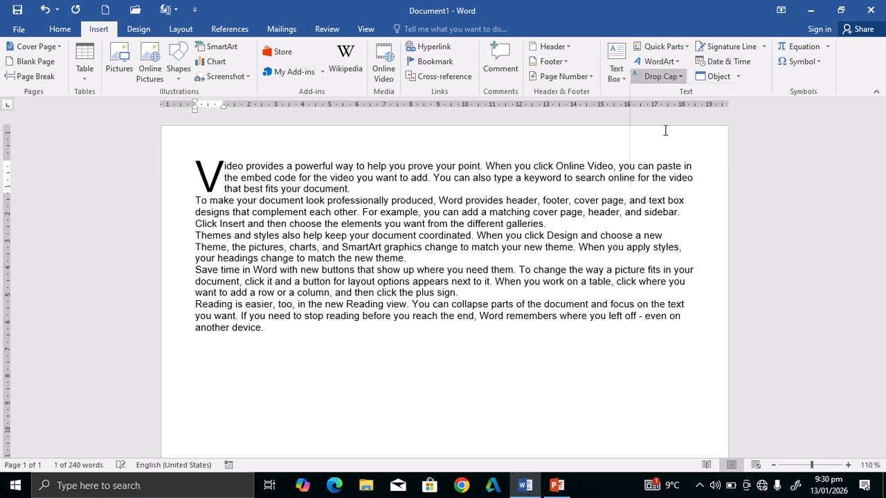
left_click(669, 80)
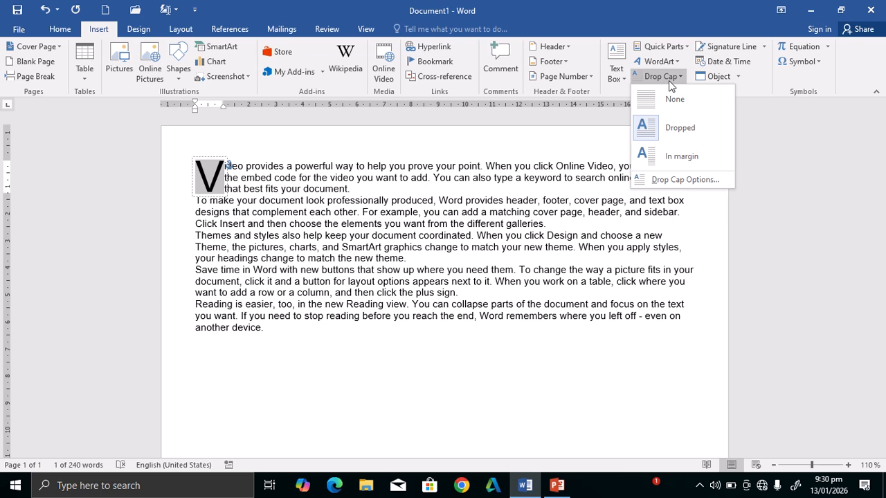
left_click(655, 131)
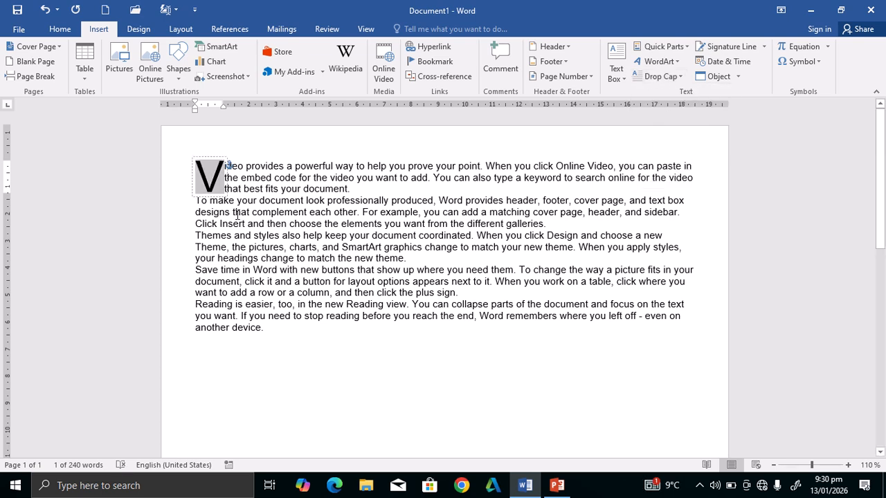
key("Delete")
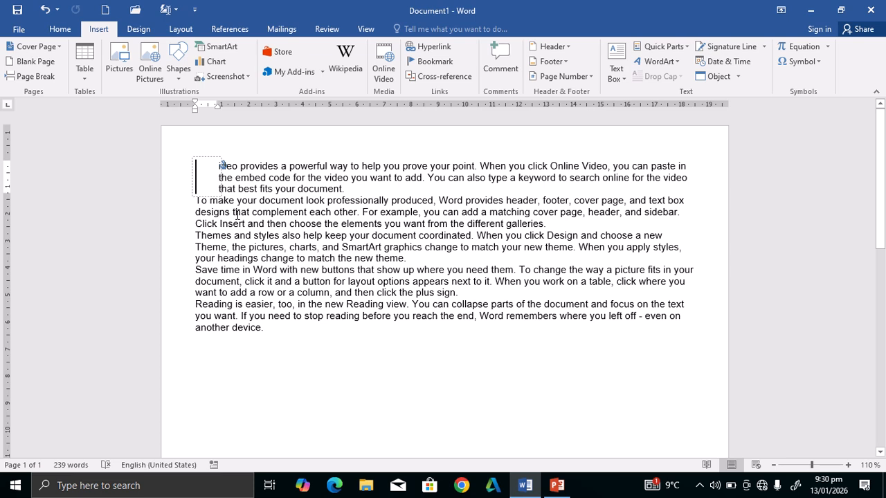
key("ctrl+z")
key("ctrl+z")
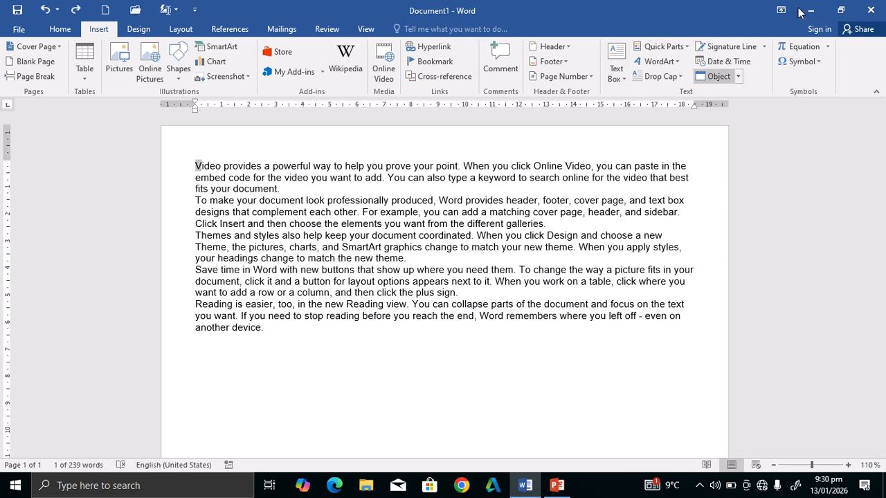
Start a new empty line after the last paragraph.
left_click(765, 47)
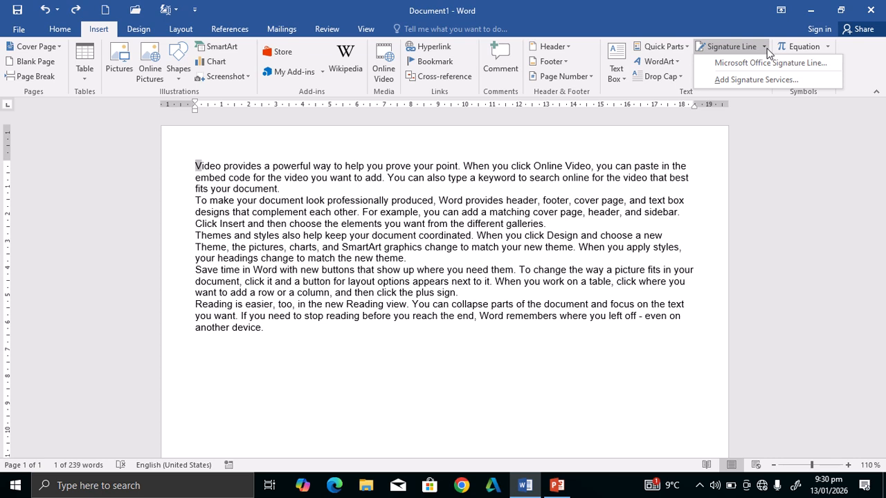
left_click(249, 351)
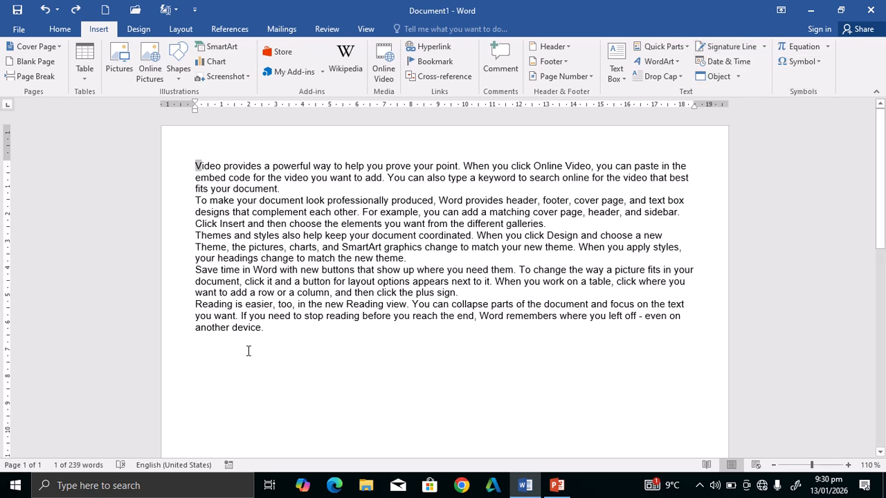
left_click(281, 332)
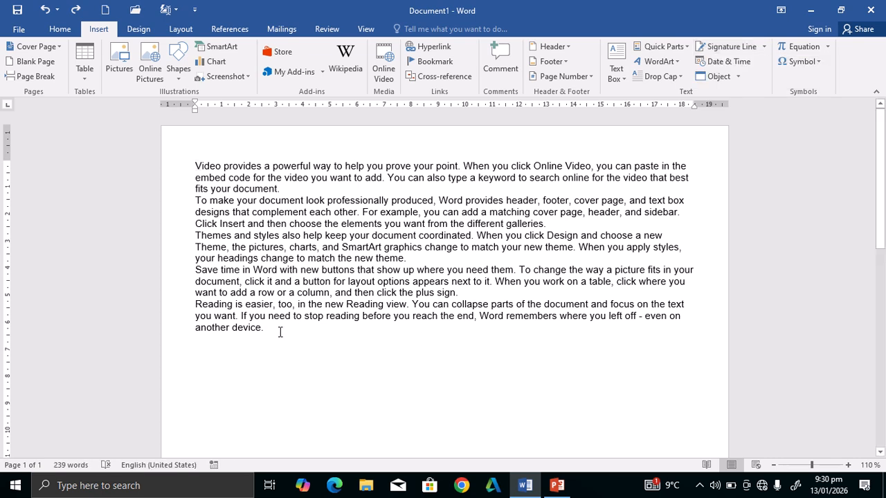
key("Return")
Try Add Signature Services, close the failed browser window, and reopen Signature Line choices.
left_click(763, 50)
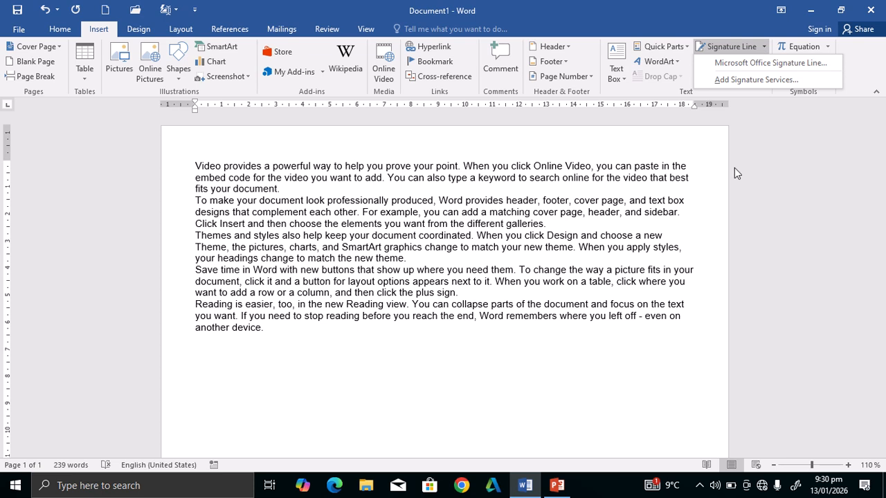
left_click(771, 82)
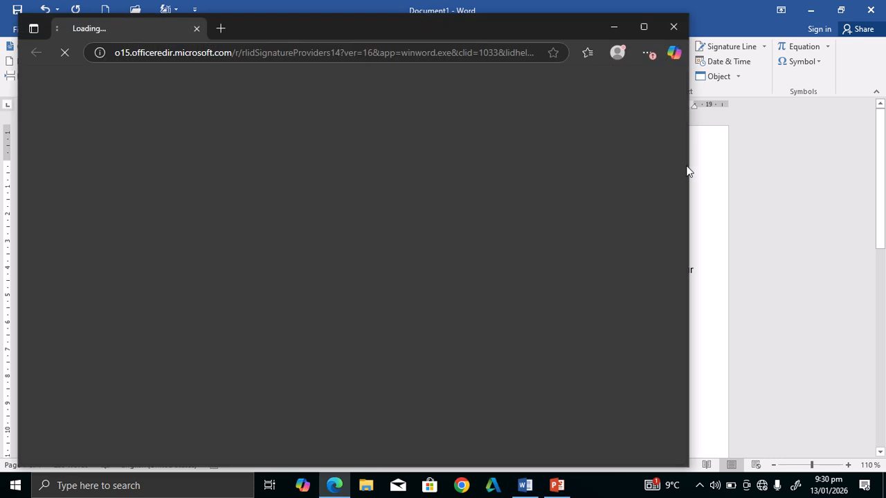
left_click(673, 27)
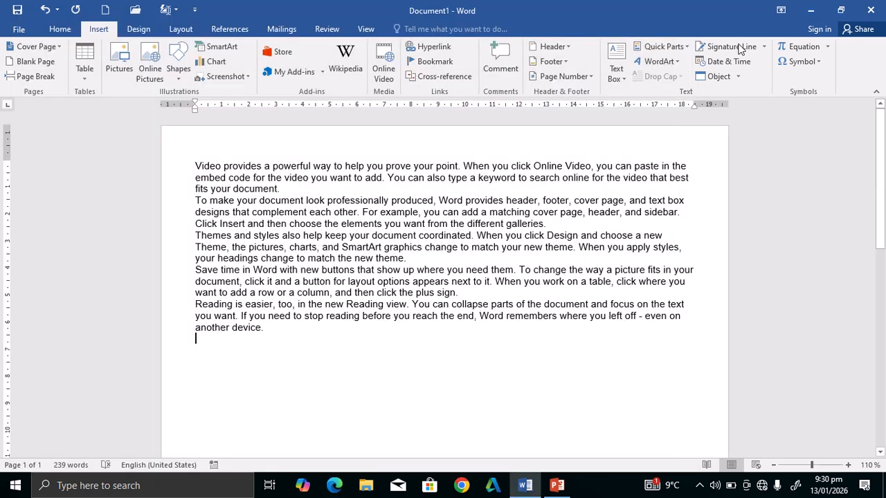
left_click(764, 47)
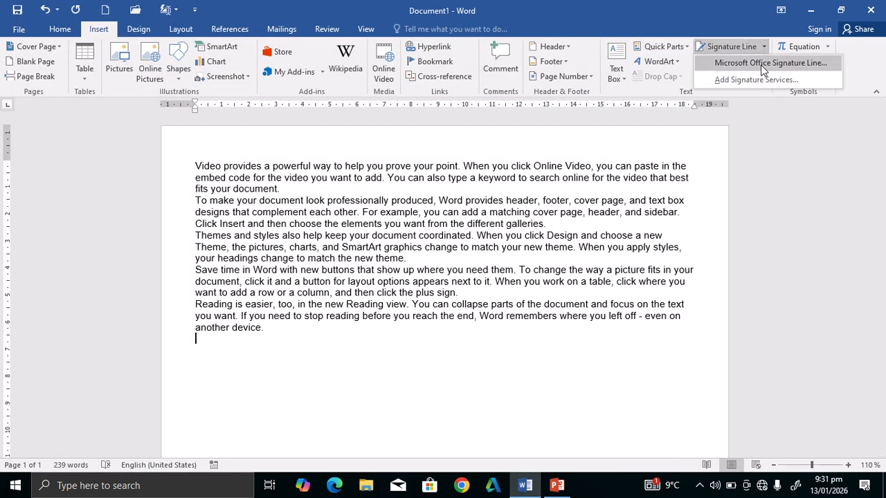
Add an Office Signature Line with the signer's name, title CEO, e-mail, and comments allowed.
left_click(763, 67)
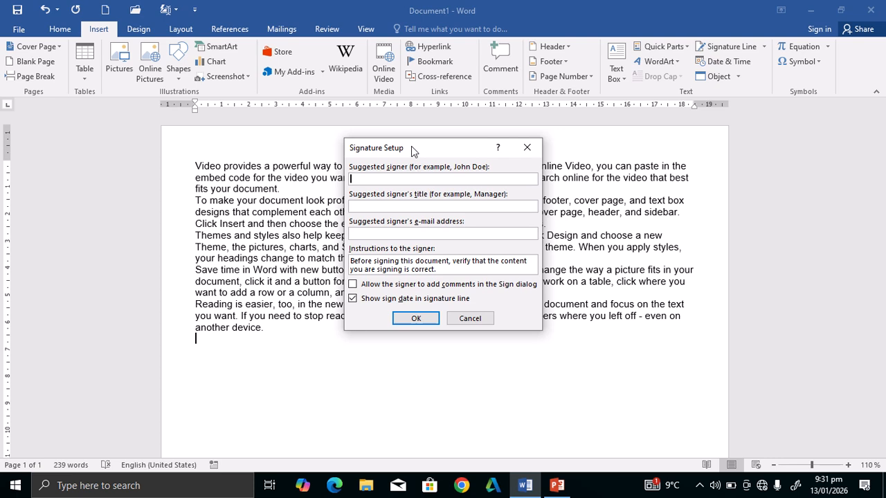
mouse_move(411, 146)
left_mouse_down()
mouse_move(338, 123)
mouse_move(562, 87)
mouse_move(397, 133)
left_mouse_up()
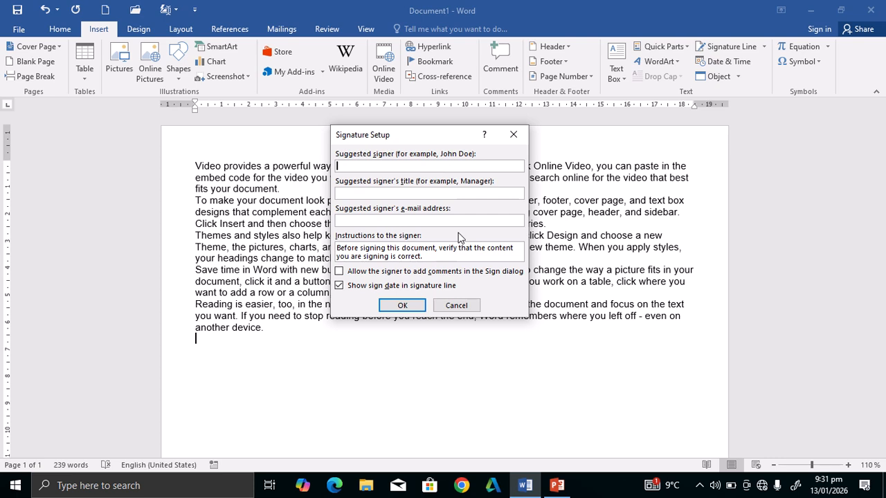
left_click(418, 194)
type("CEO")
left_click(370, 220)
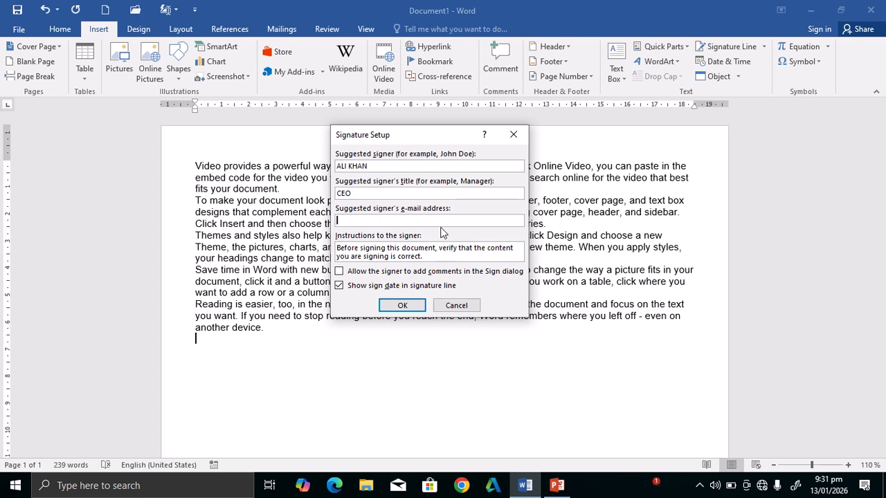
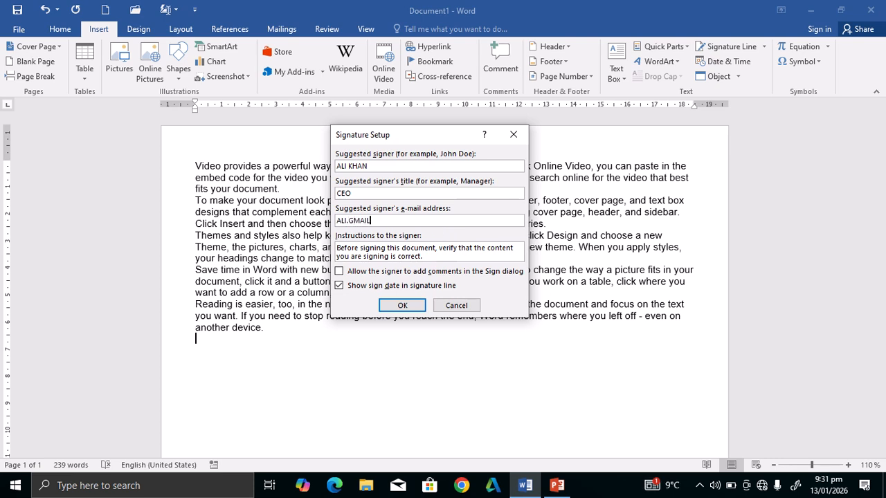
left_click(339, 272)
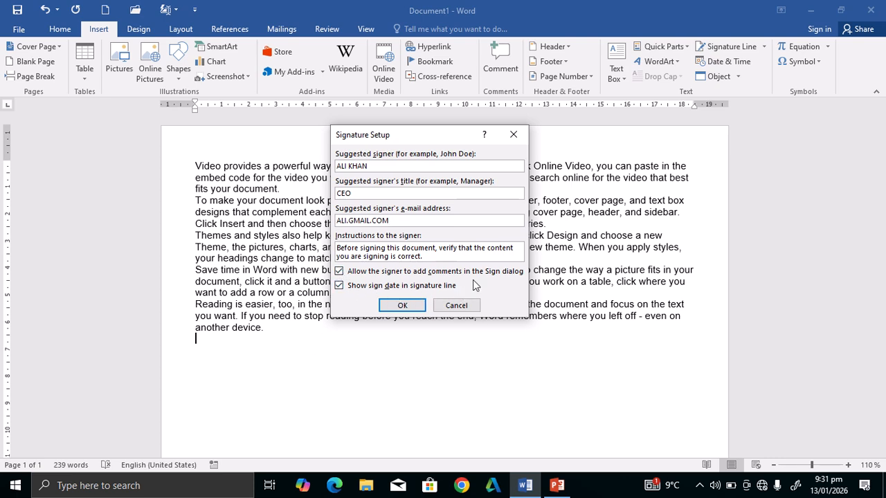
left_click(405, 309)
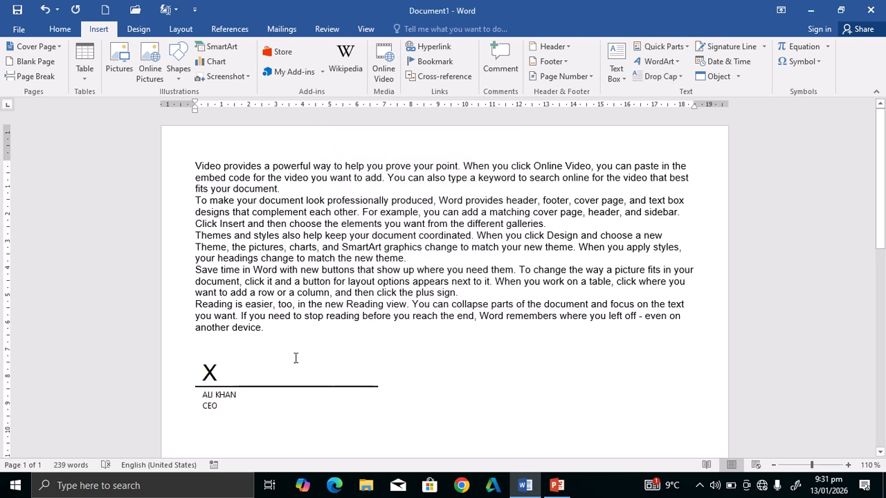
left_click(214, 371)
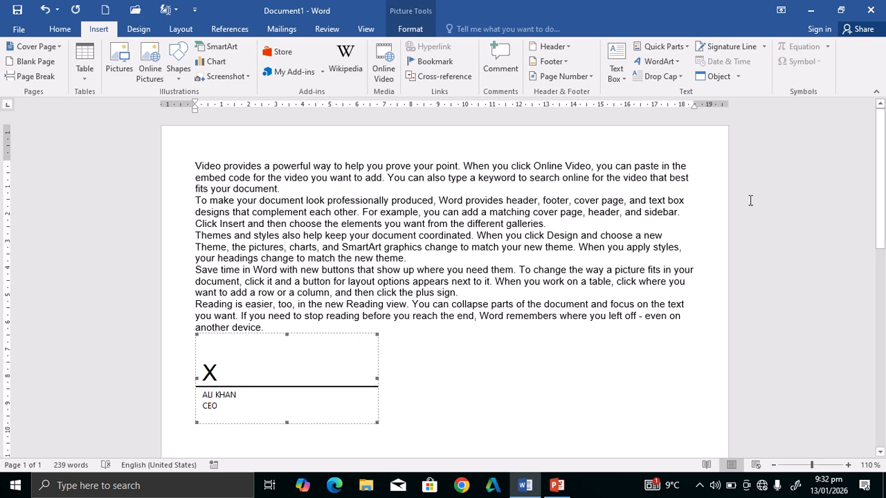
left_click(738, 76)
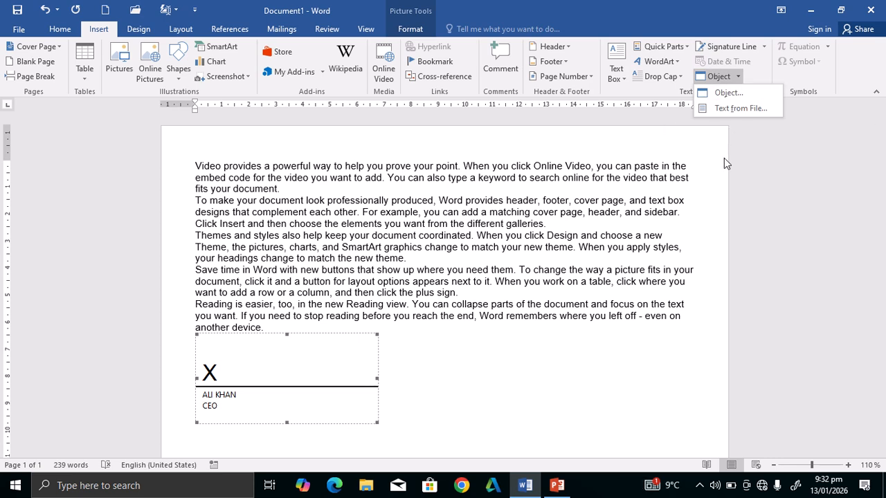
Insert a new embedded Bitmap Image object from the Object dialog's Create New tab.
left_click(806, 103)
left_click(738, 77)
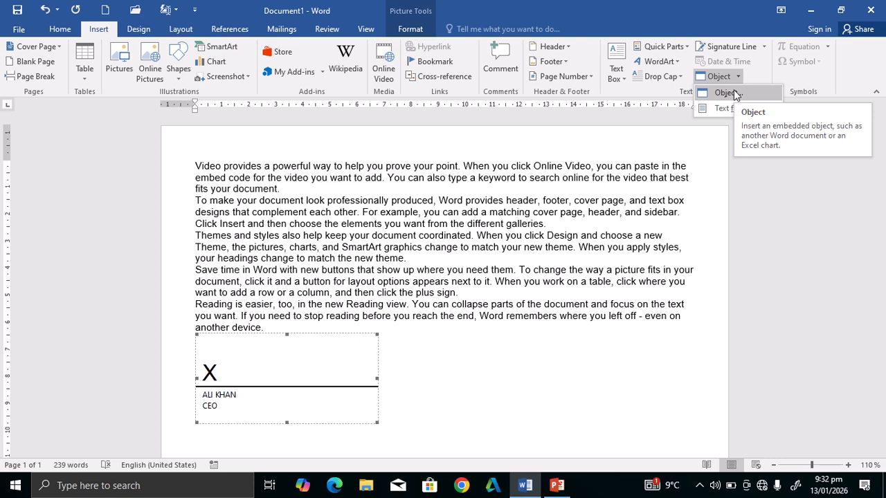
left_click(733, 93)
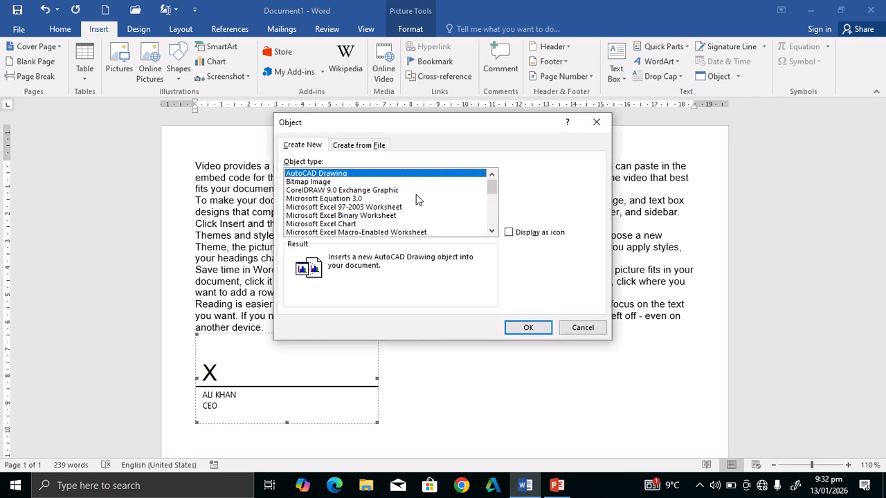
left_click(344, 182)
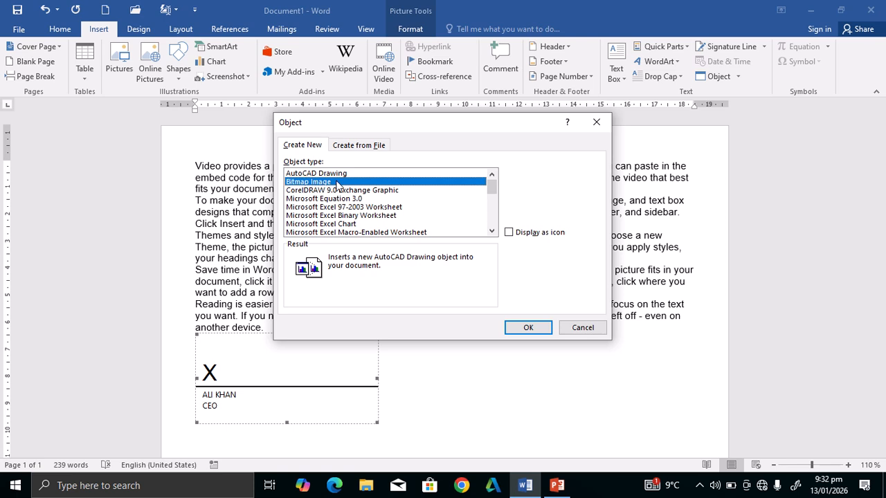
left_click(530, 329)
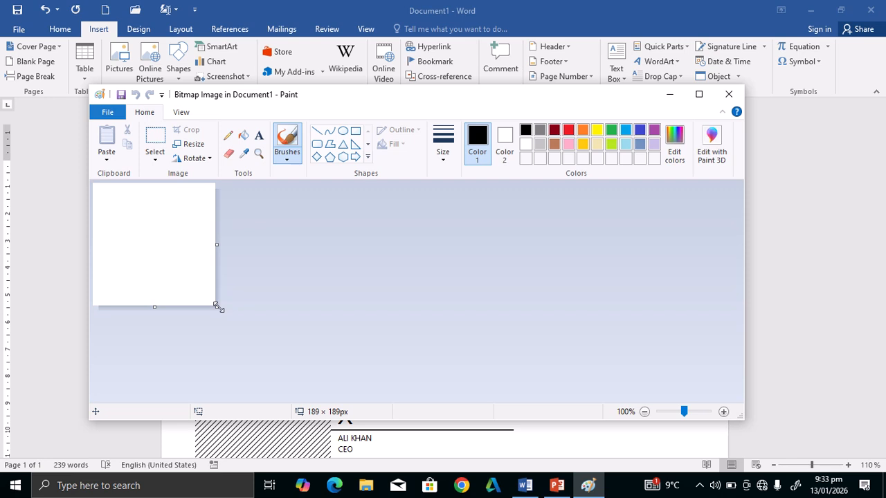
Enlarge the Paint canvas to 817 × 279 px, draw a signature, and close Paint.
left_click_drag(216, 307, 622, 364)
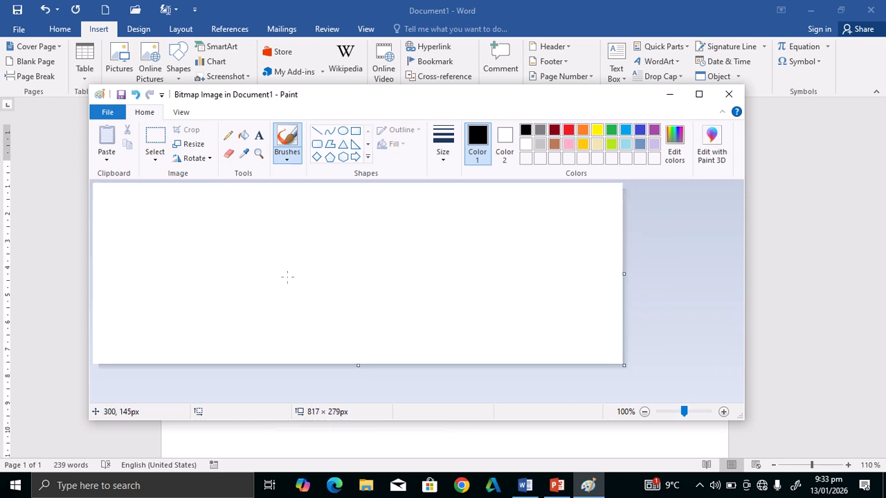
mouse_move(195, 240)
left_mouse_down()
mouse_move(187, 282)
mouse_move(194, 235)
mouse_move(206, 291)
mouse_move(220, 267)
mouse_move(192, 283)
mouse_move(312, 245)
left_mouse_up()
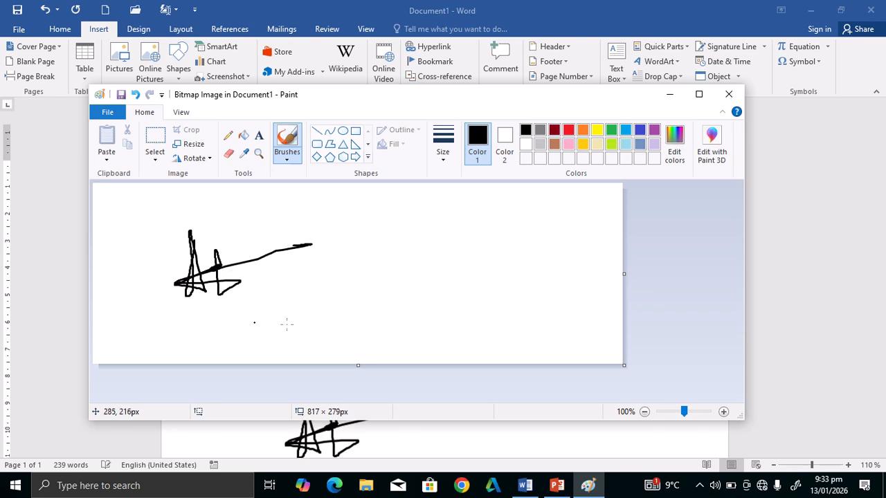
left_click(730, 95)
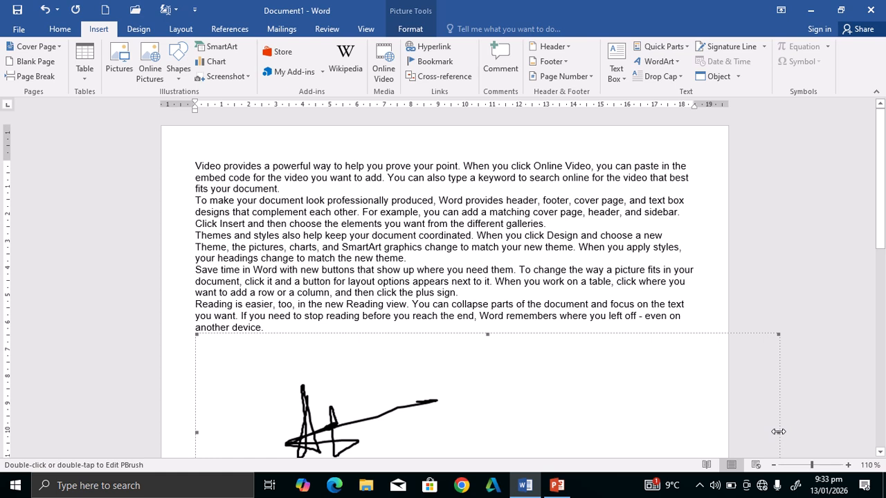
Drag the signature drawing's bottom and right handles inward to make it a small box.
mouse_move(775, 433)
left_mouse_down()
mouse_move(672, 421)
mouse_move(423, 430)
mouse_move(433, 427)
left_mouse_up()
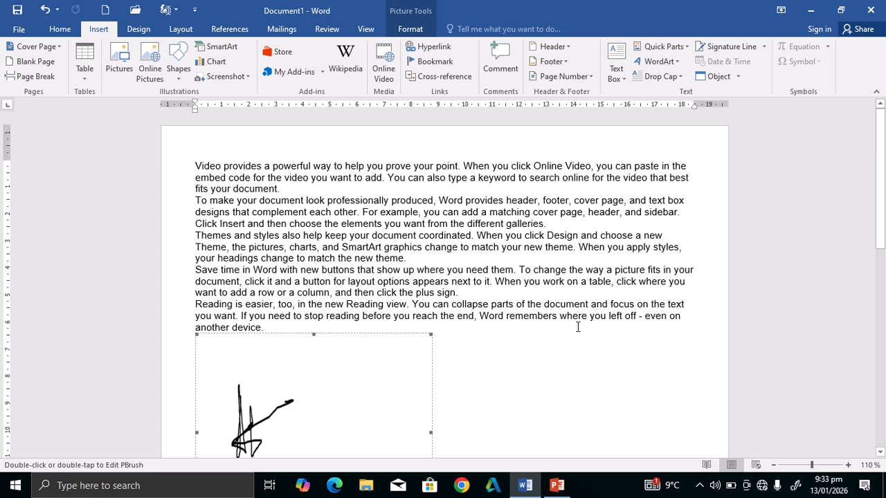
key("ctrl+End")
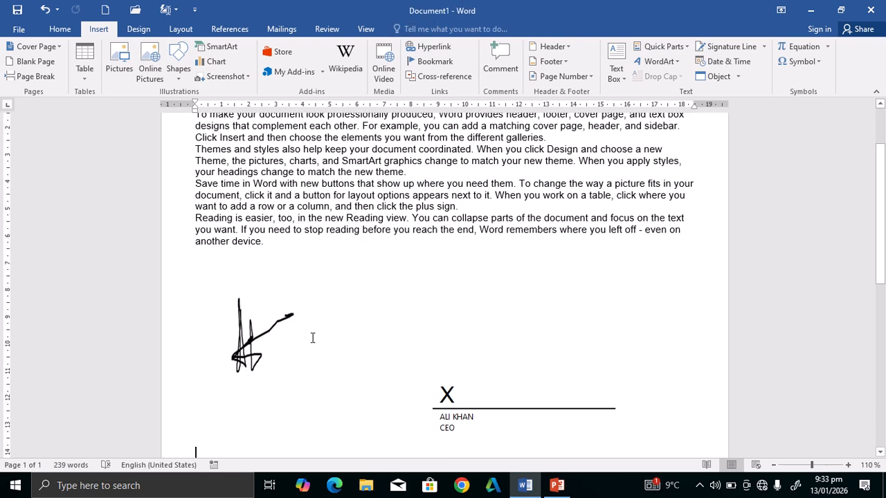
left_click(261, 340)
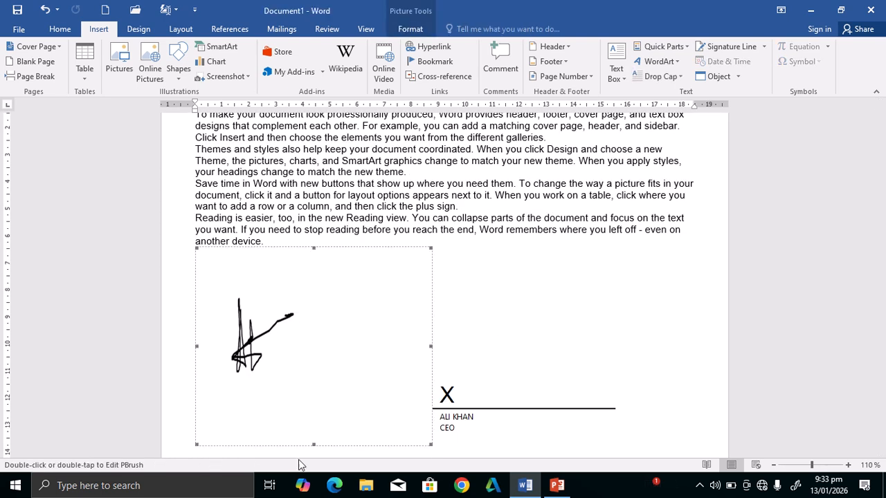
mouse_move(314, 446)
left_mouse_down()
mouse_move(302, 356)
mouse_move(302, 371)
left_mouse_up()
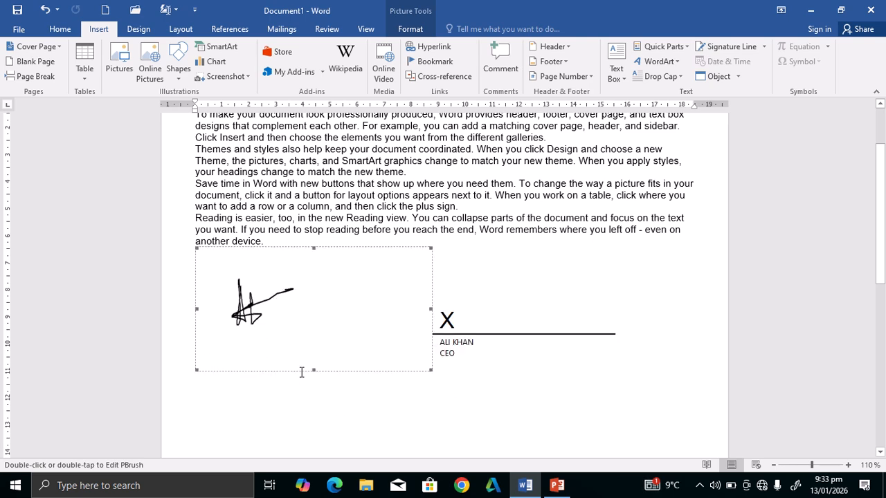
left_click_drag(430, 309, 302, 321)
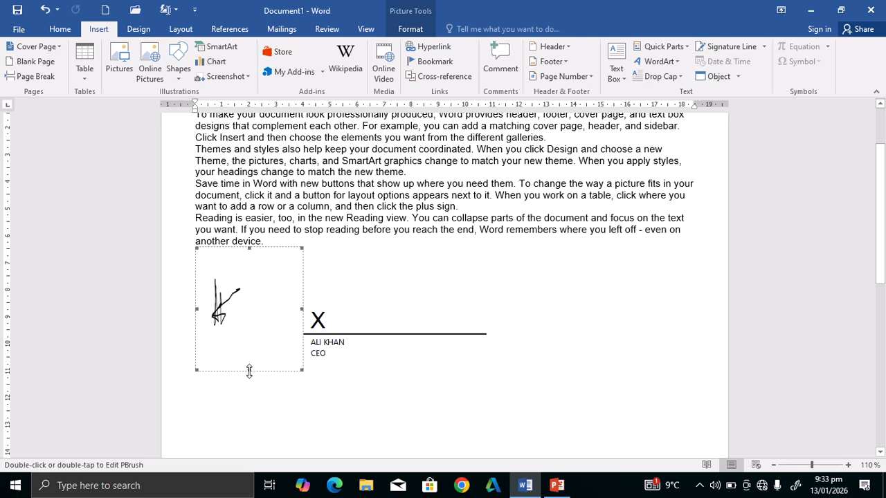
left_click_drag(250, 372, 249, 337)
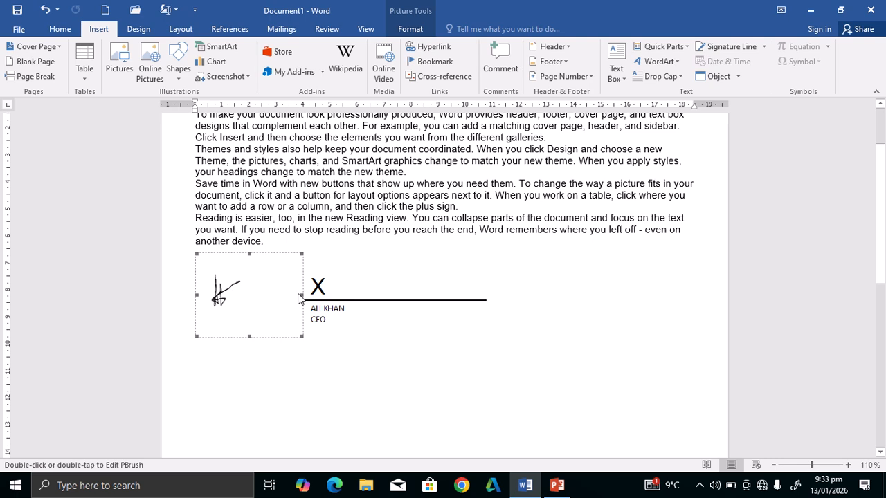
mouse_move(303, 294)
left_mouse_down()
mouse_move(245, 295)
mouse_move(254, 297)
left_mouse_up()
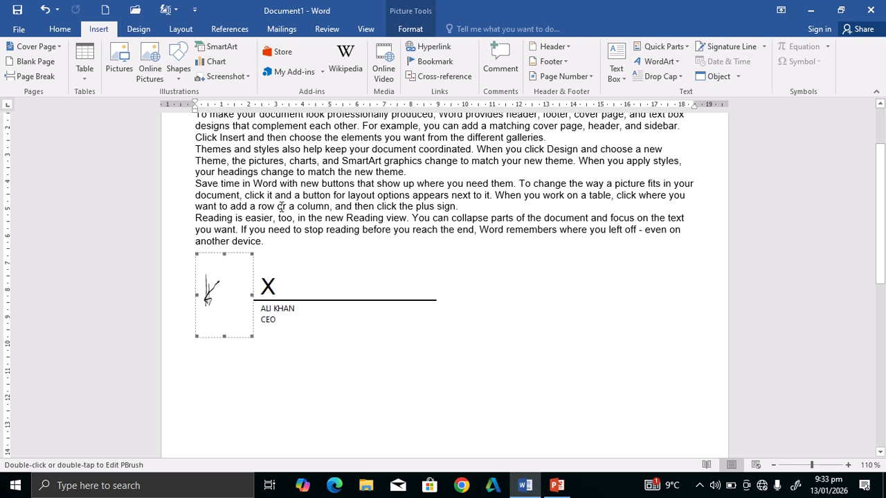
Set the signature picture to Tight text wrapping and move it right of the line.
left_click(419, 33)
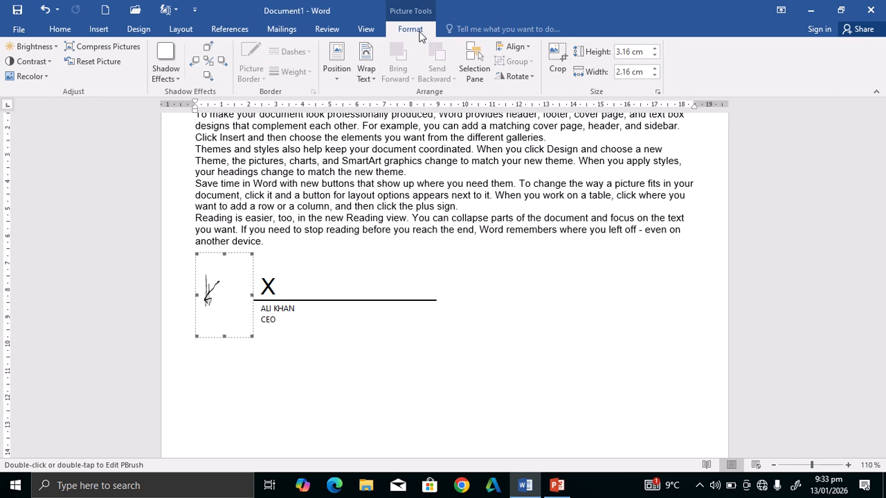
left_click(365, 78)
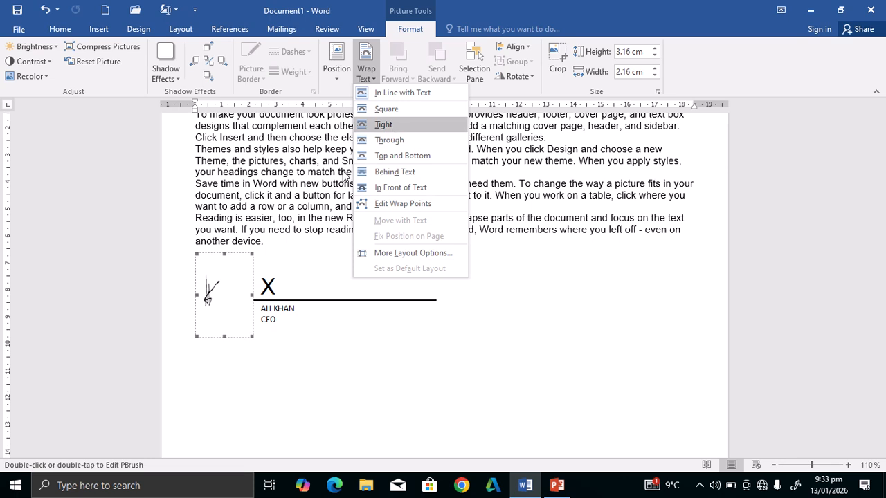
left_click(371, 130)
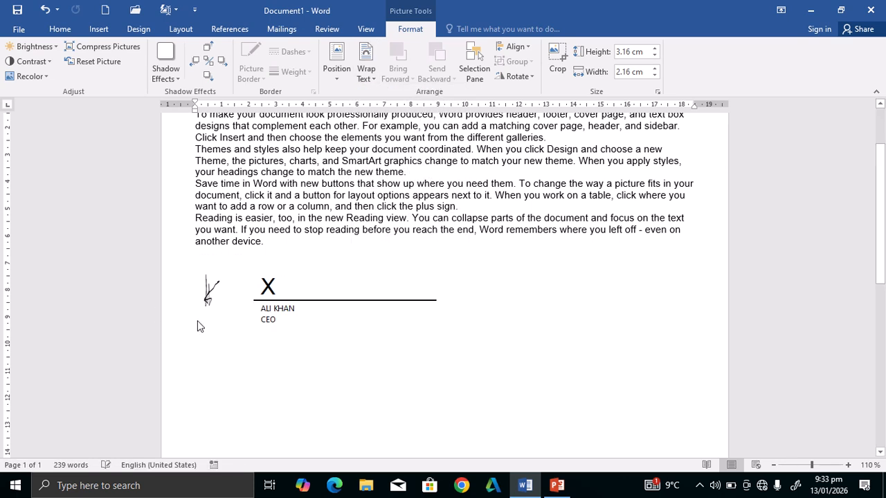
mouse_move(207, 292)
left_mouse_down()
mouse_move(335, 291)
mouse_move(337, 243)
mouse_move(335, 258)
mouse_move(402, 287)
mouse_move(461, 275)
mouse_move(464, 262)
mouse_move(322, 334)
mouse_move(348, 316)
mouse_move(342, 309)
mouse_move(461, 284)
mouse_move(410, 283)
mouse_move(461, 297)
left_mouse_up()
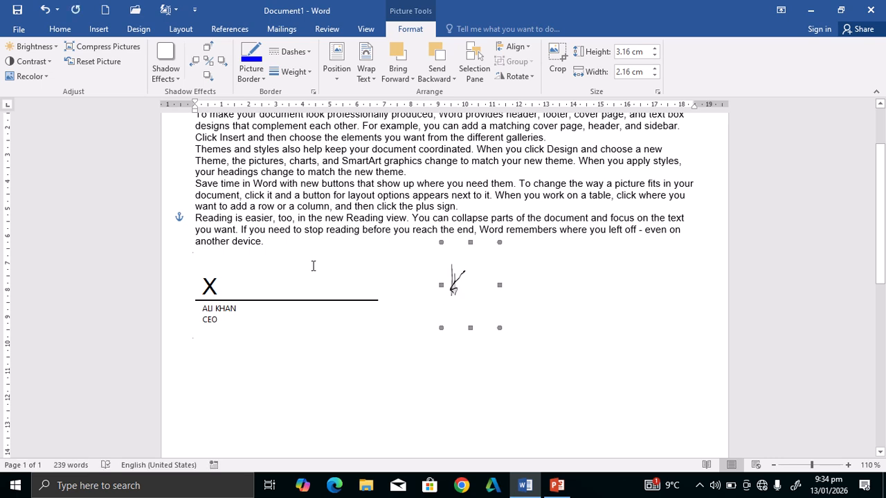
Paste a copy of the signature picture and move it left beside the signature line.
left_click(269, 284, "ctrl")
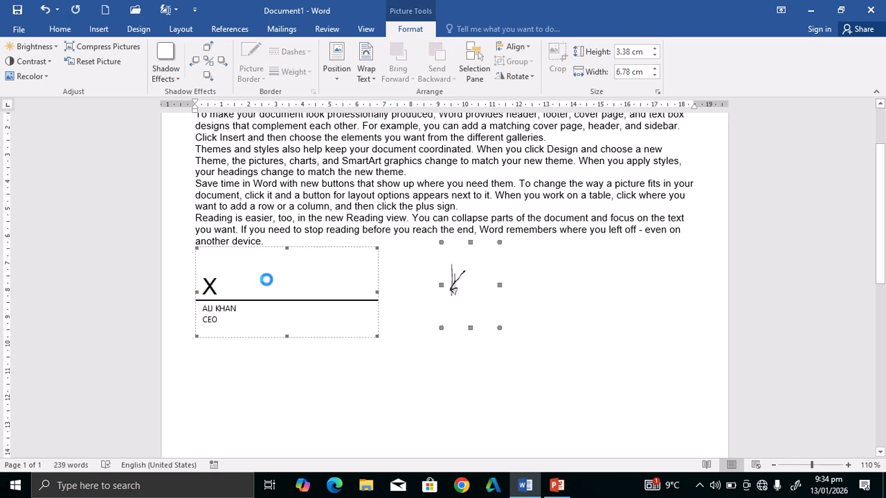
key("ctrl+v")
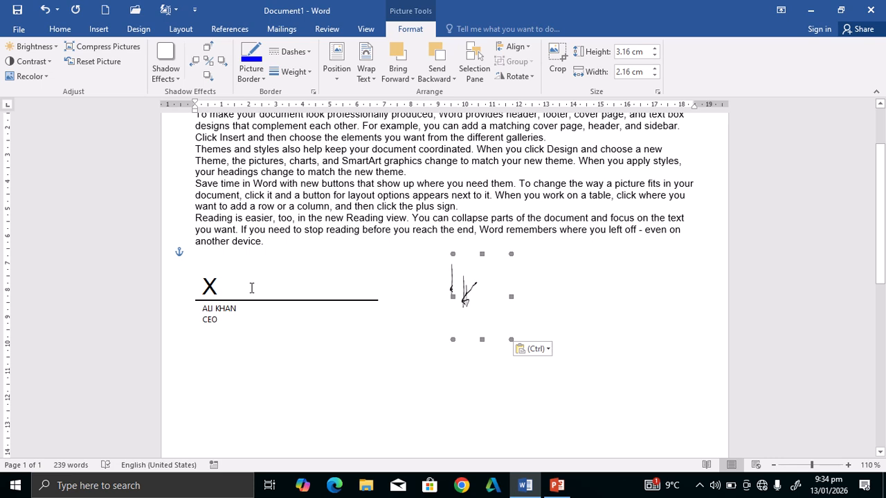
mouse_move(467, 284)
left_mouse_down()
mouse_move(327, 263)
mouse_move(279, 289)
left_mouse_up()
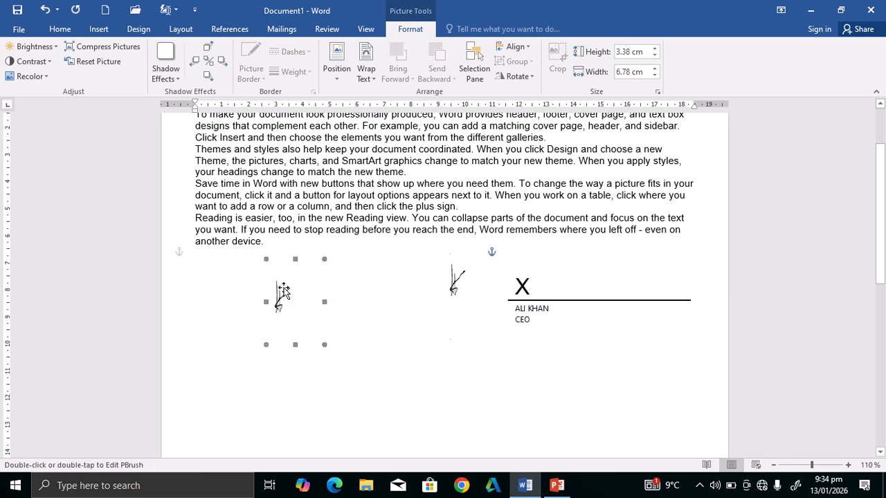
left_click(555, 301)
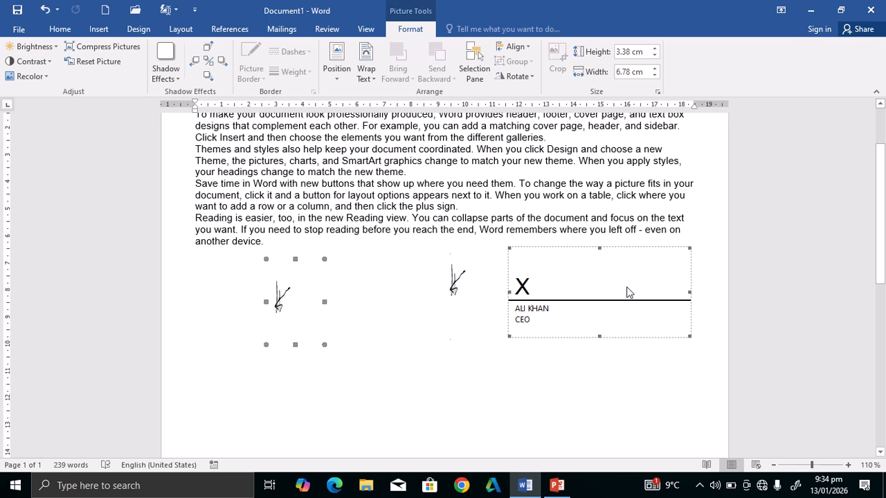
mouse_move(335, 17)
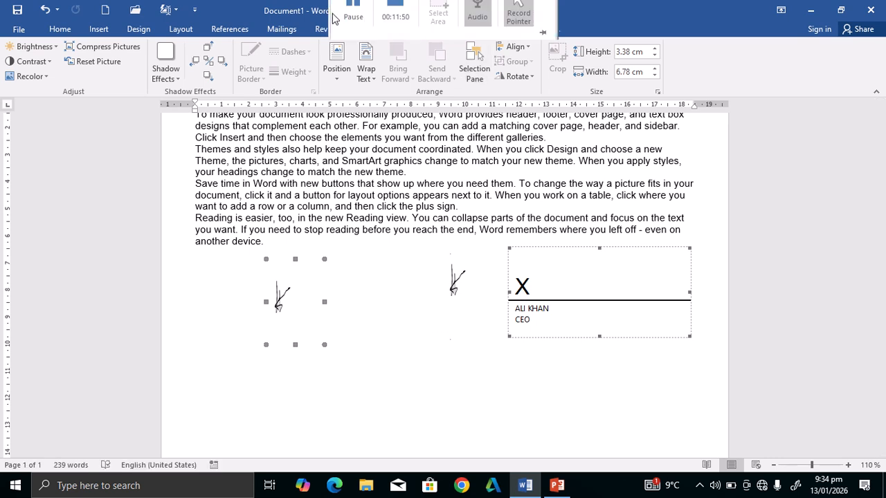
left_click(356, 39)
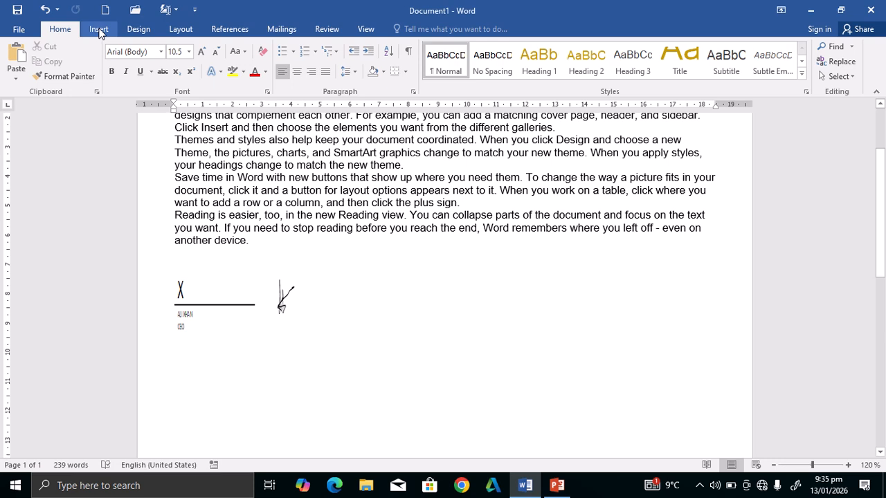
Open the Date and Time dialog from the Insert tab's Text group.
left_click(104, 30)
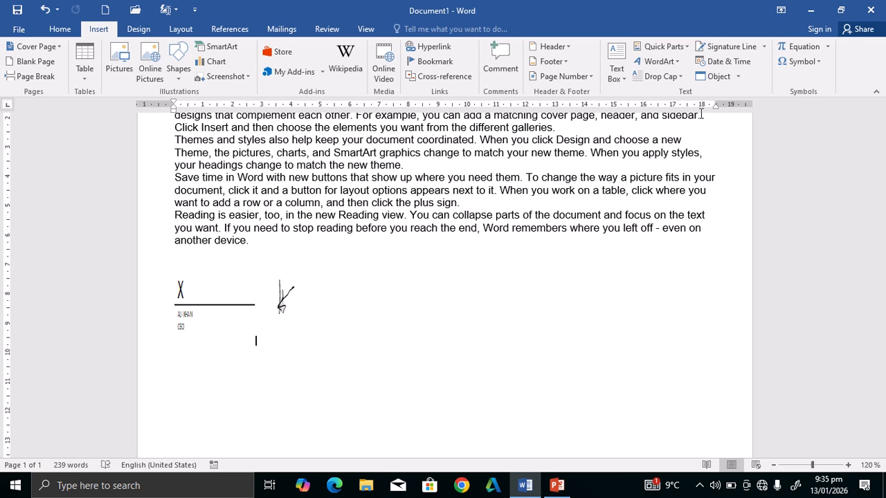
left_click(740, 77)
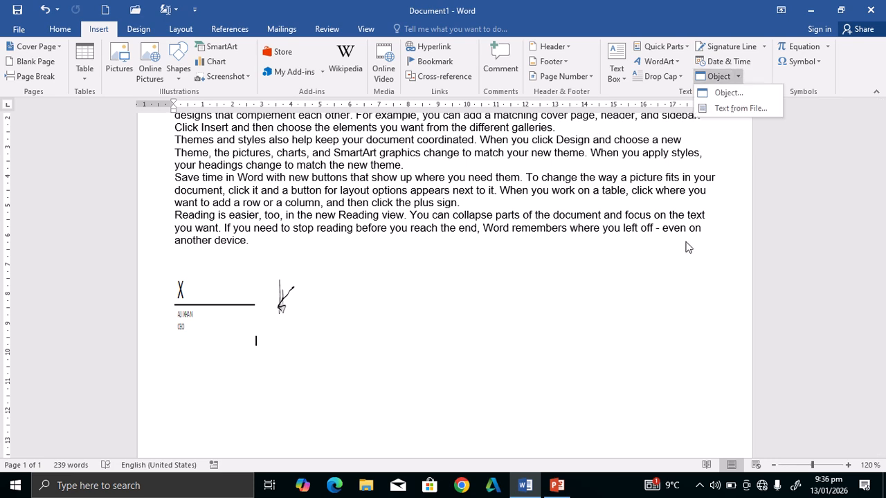
left_click(728, 62)
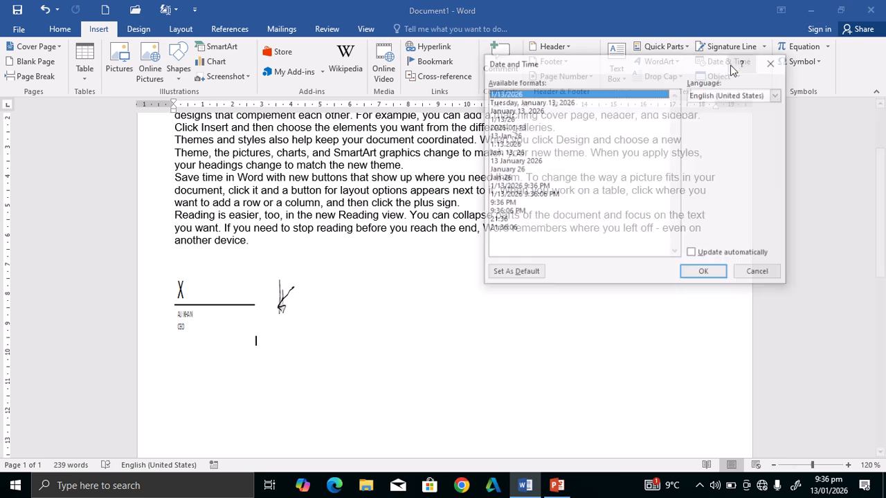
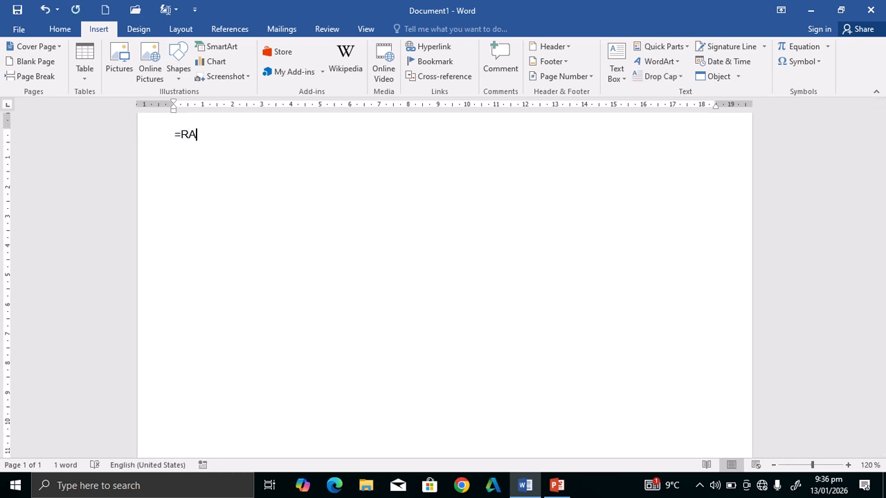
Generate sample paragraphs with =RAND() and insert the date as Tuesday, January 13, 2026.
type("RAND()")
key("Return")
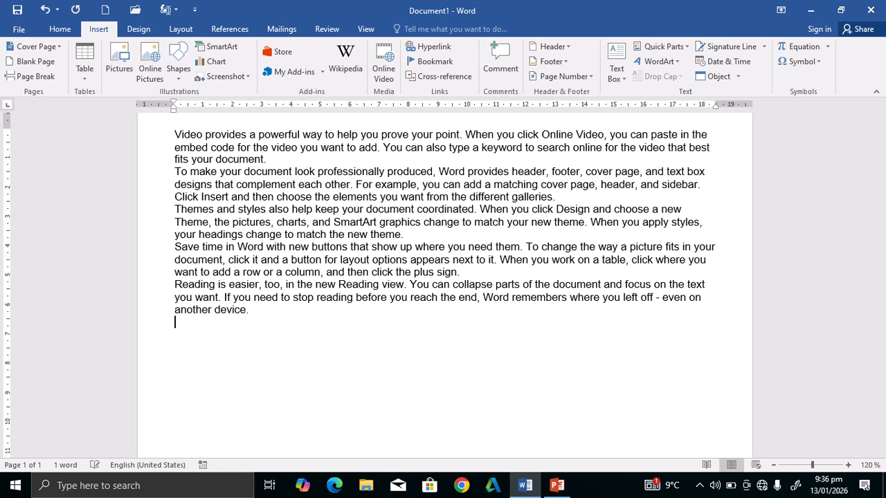
left_click(742, 64)
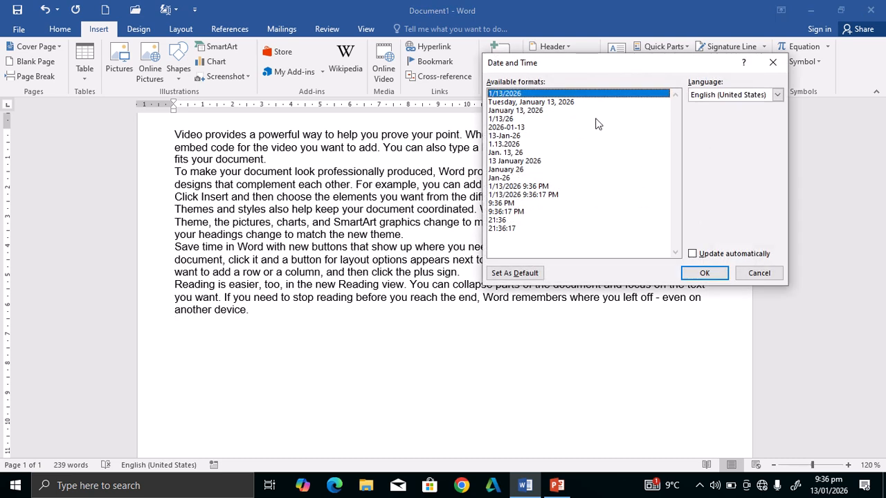
left_click(552, 104)
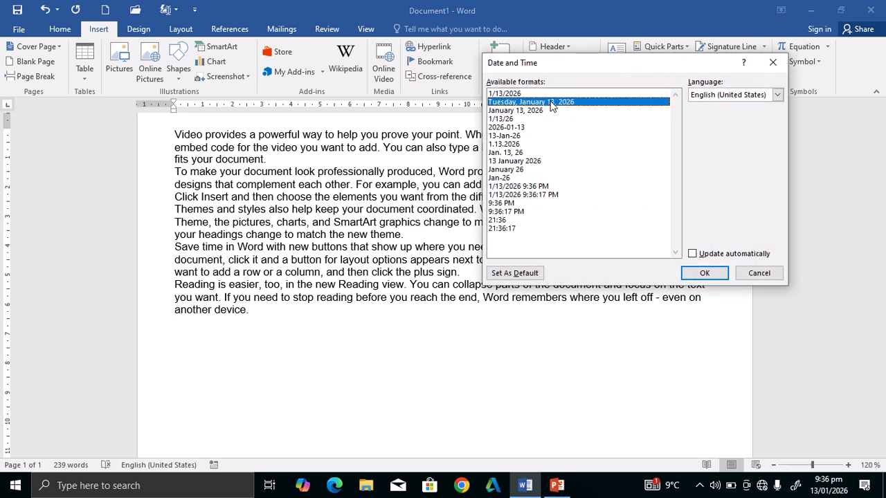
left_click(718, 272)
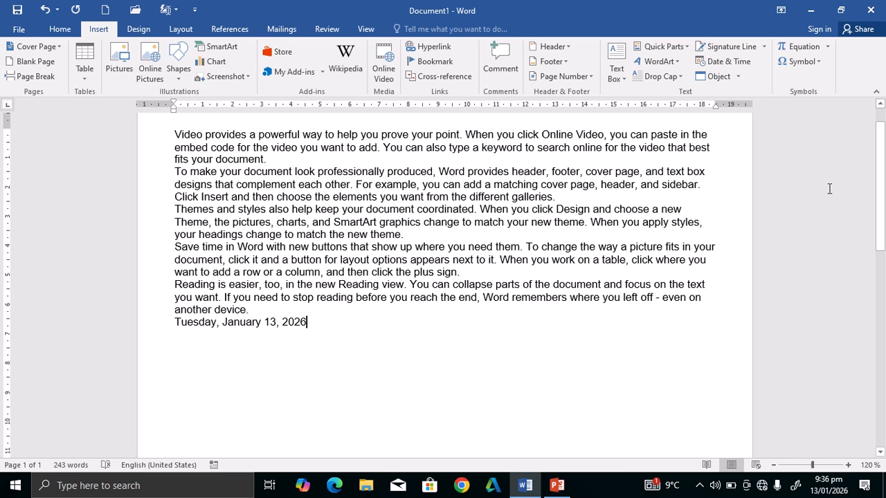
key("Return")
Insert the date again in the 2026-01-13 format on the new line.
left_click(738, 64)
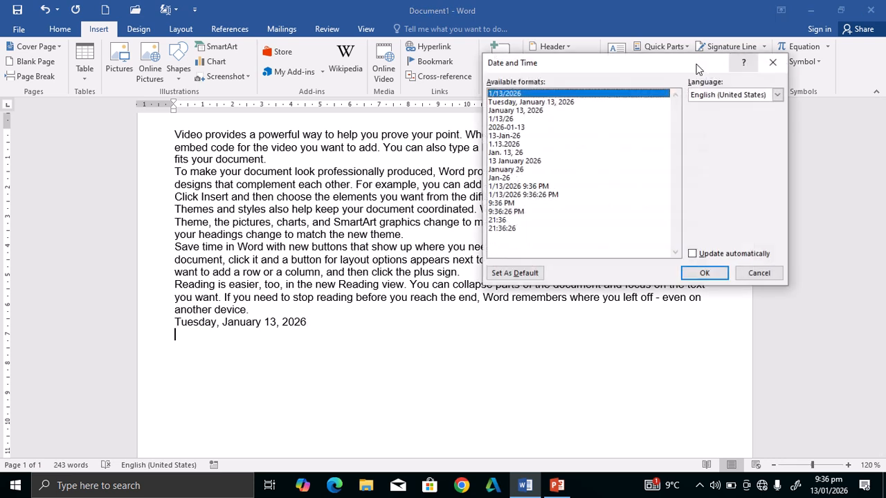
left_click(499, 129)
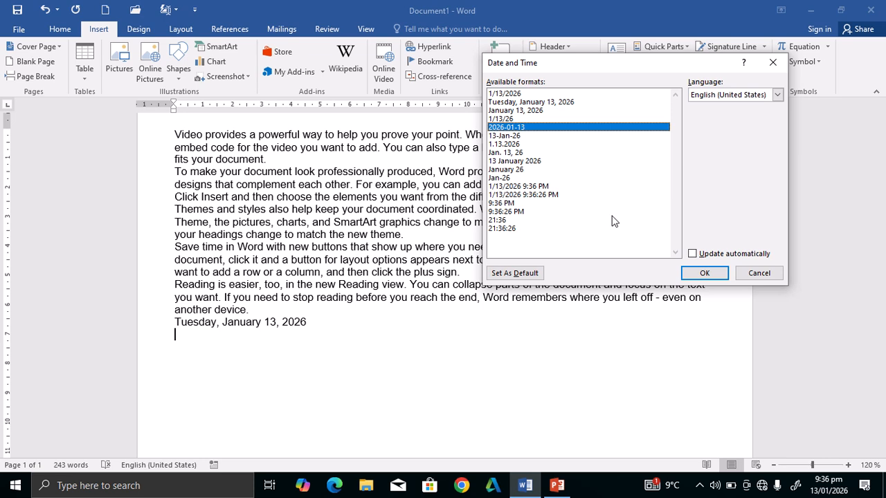
left_click(711, 276)
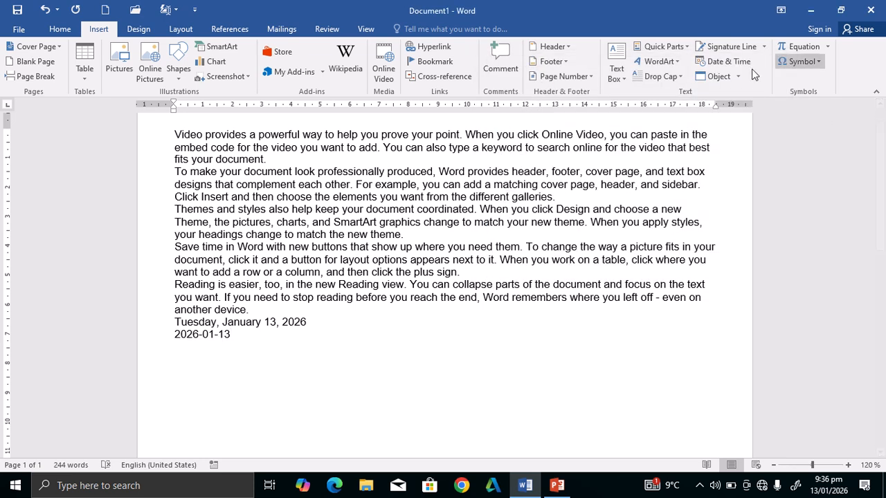
Insert an automatically updating date field, then refresh its value.
left_click(731, 61)
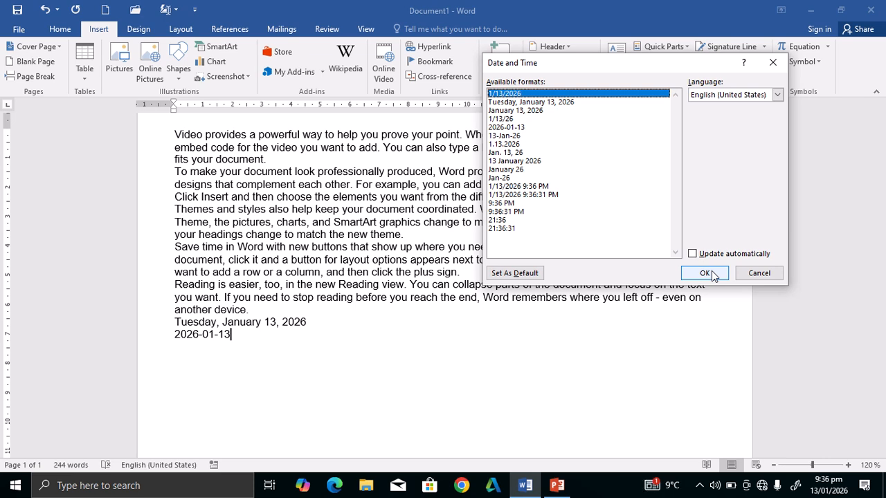
left_click(693, 253)
left_click(704, 273)
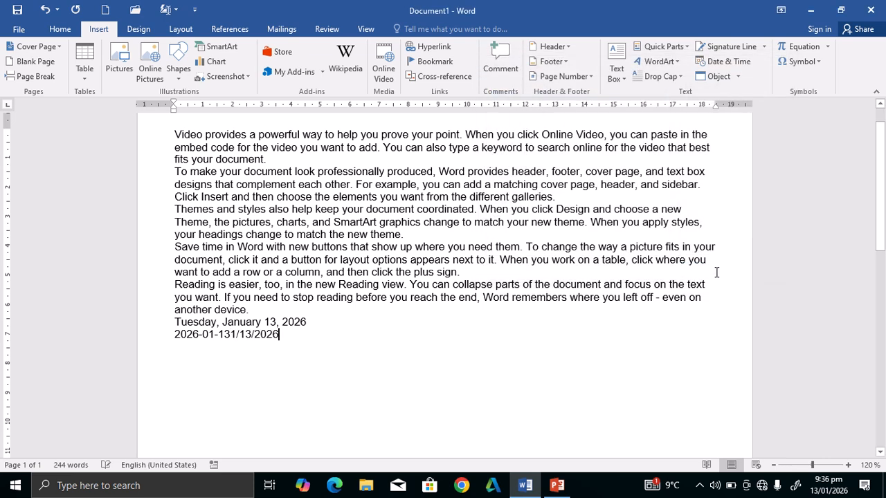
left_click(245, 342)
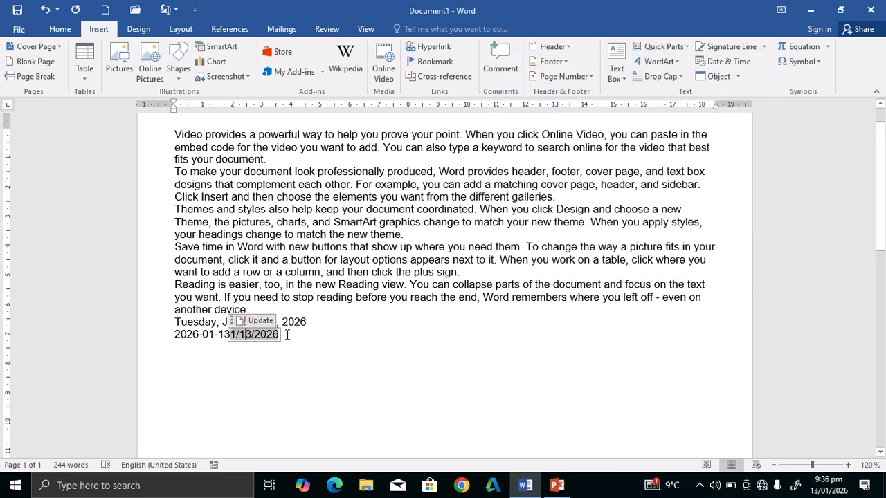
left_click(287, 335)
key("Return")
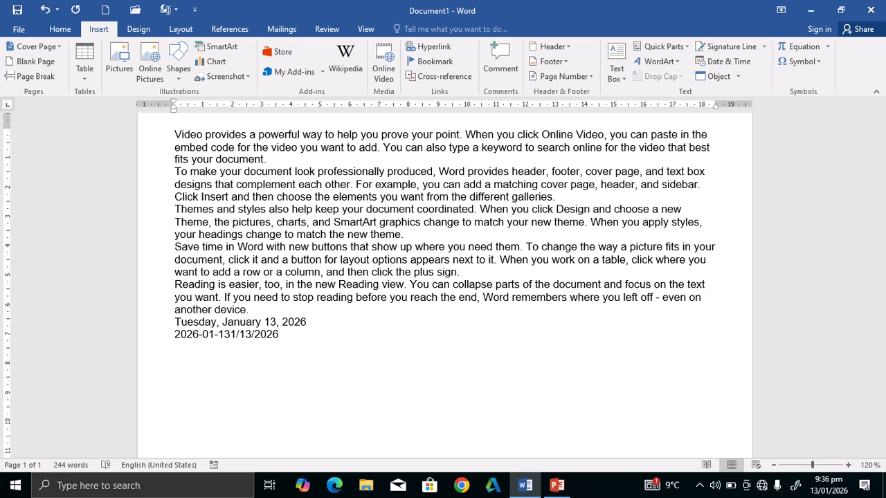
left_click(255, 333)
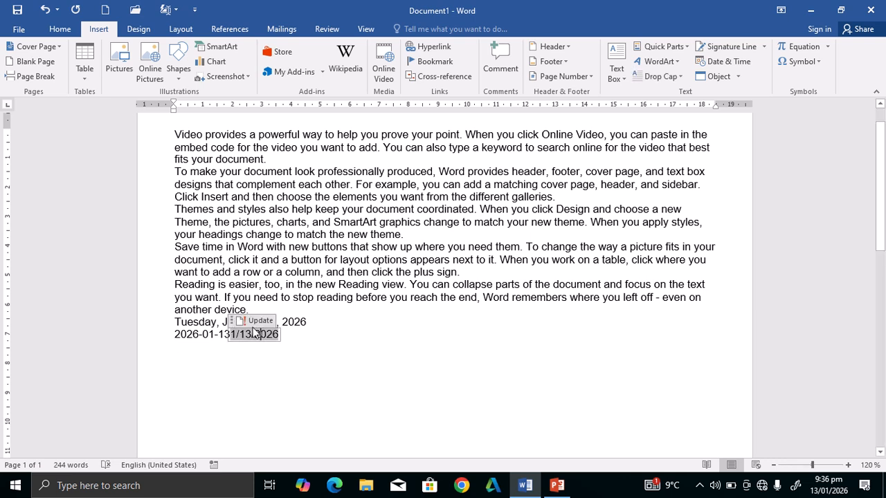
left_click(252, 322)
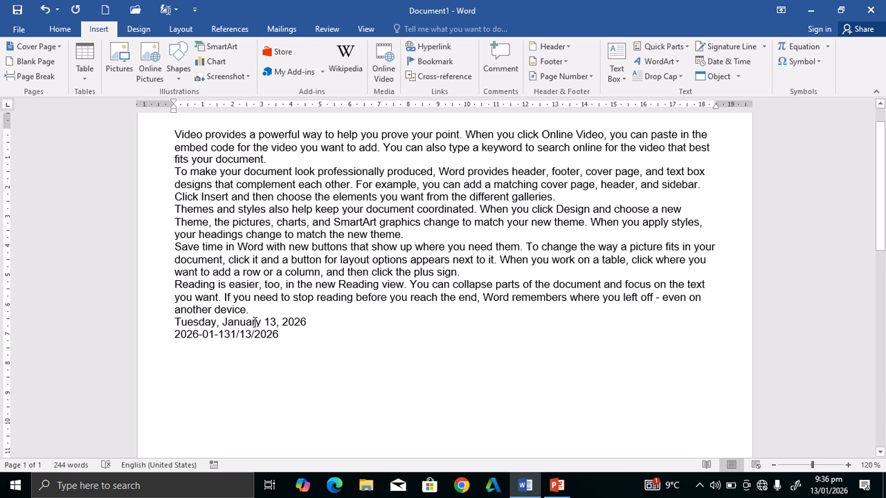
key("ctrl+End")
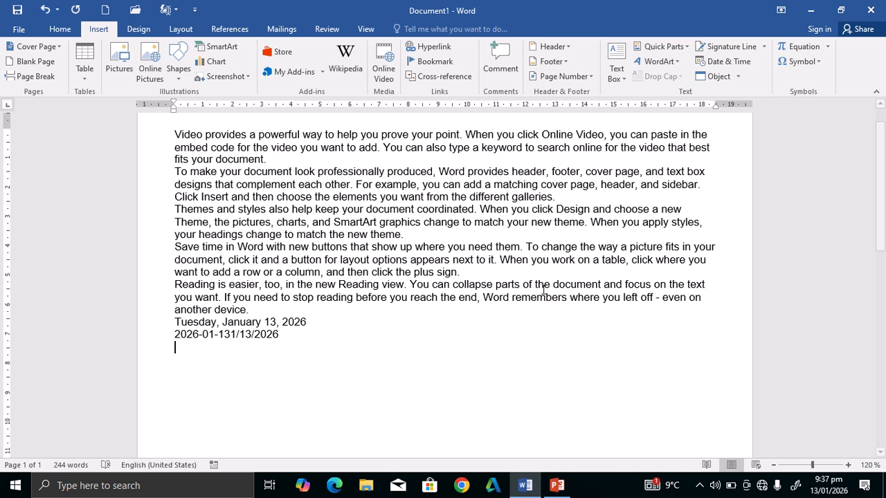
left_click(738, 76)
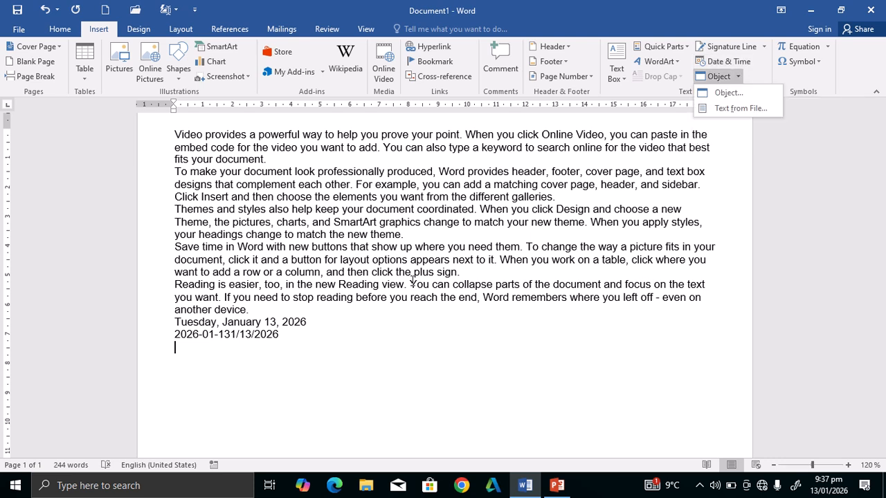
left_click(316, 358)
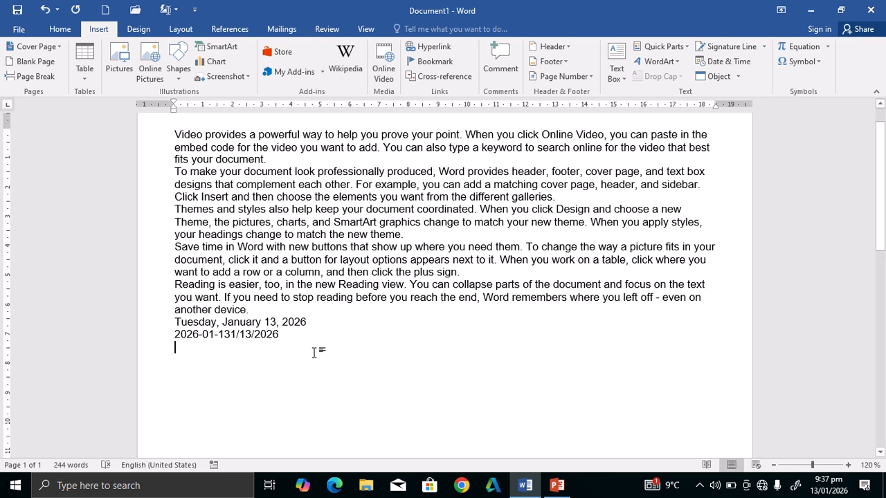
Delete all document text and embed a new blank Bitmap Image object.
key("ctrl+a")
key("Delete")
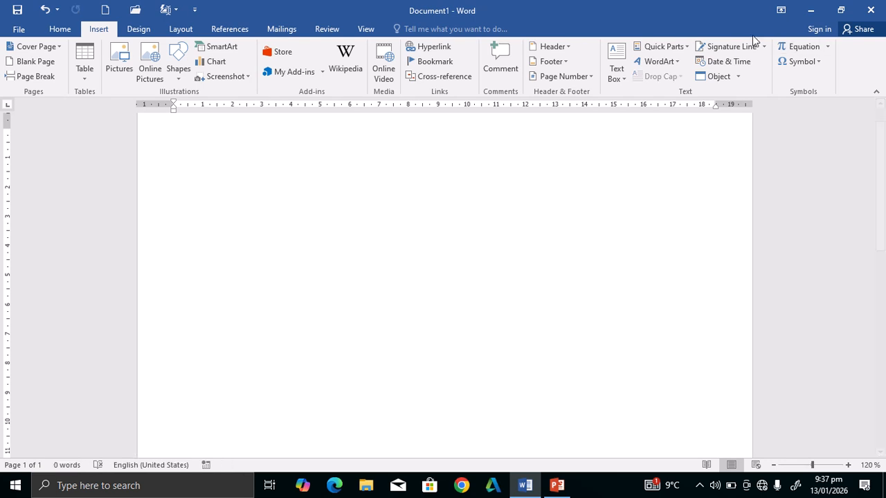
left_click(738, 76)
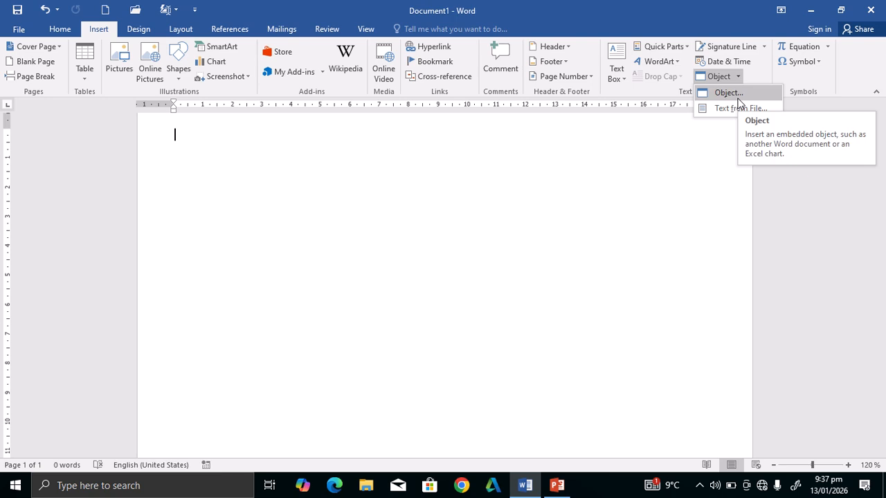
left_click(737, 97)
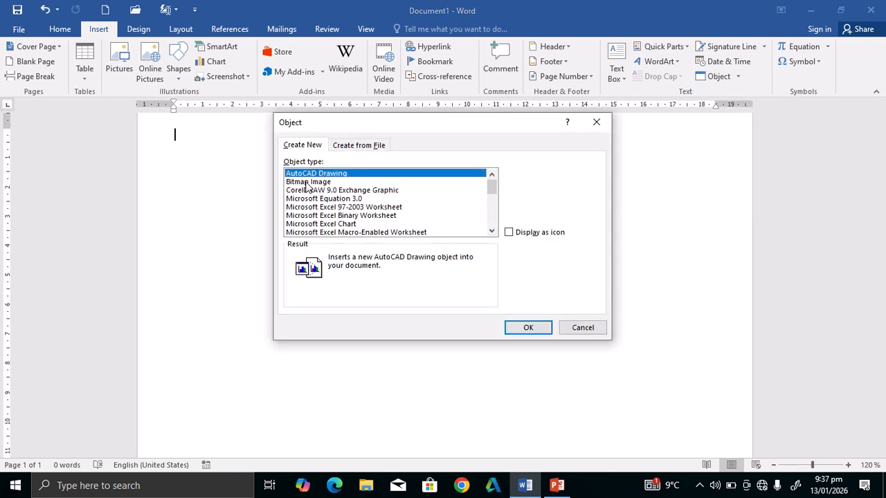
left_click(304, 182)
left_click(534, 331)
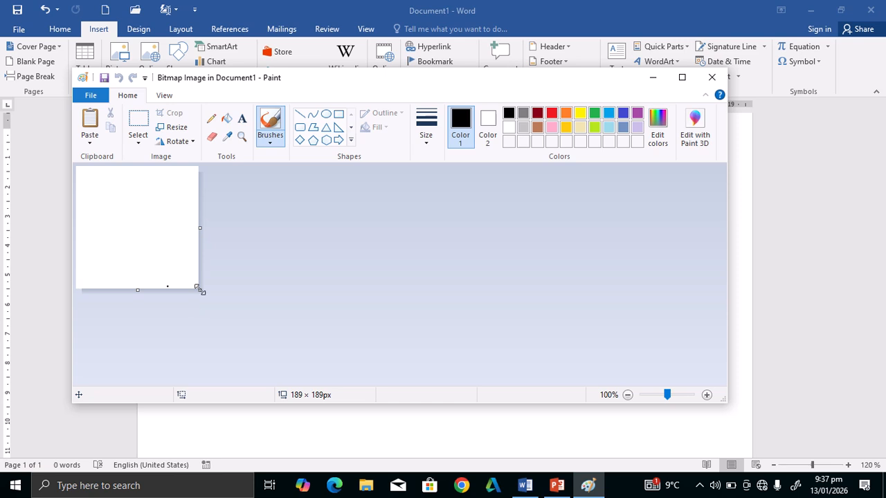
Widen the canvas to 852 × 288 px and draw two overlapping, offset rectangles.
left_click_drag(200, 290, 483, 336)
left_click_drag(653, 345, 629, 354)
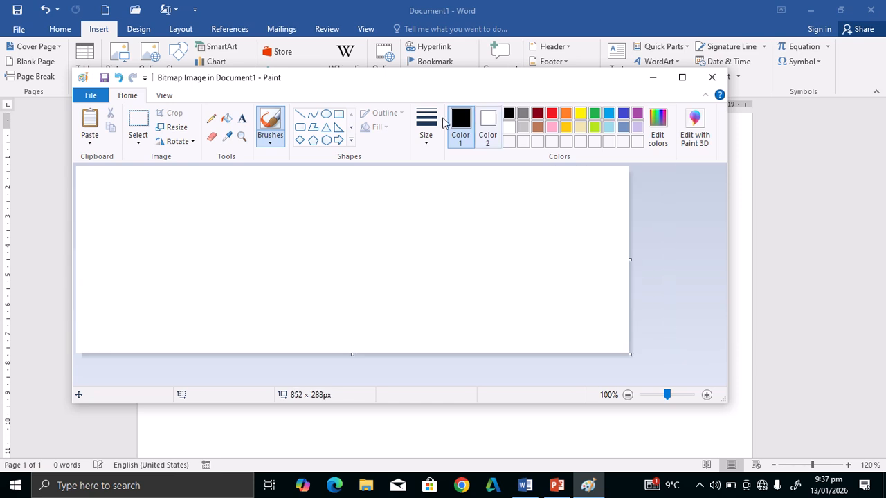
left_click(339, 115)
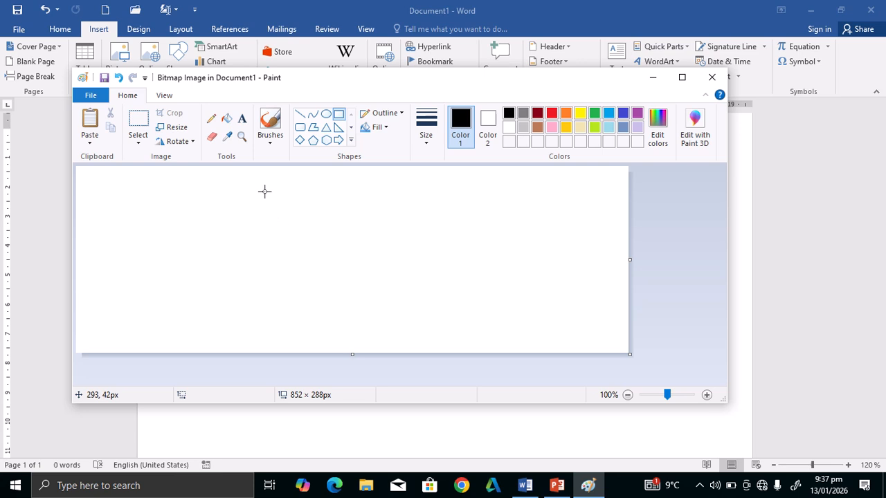
left_click_drag(261, 188, 350, 252)
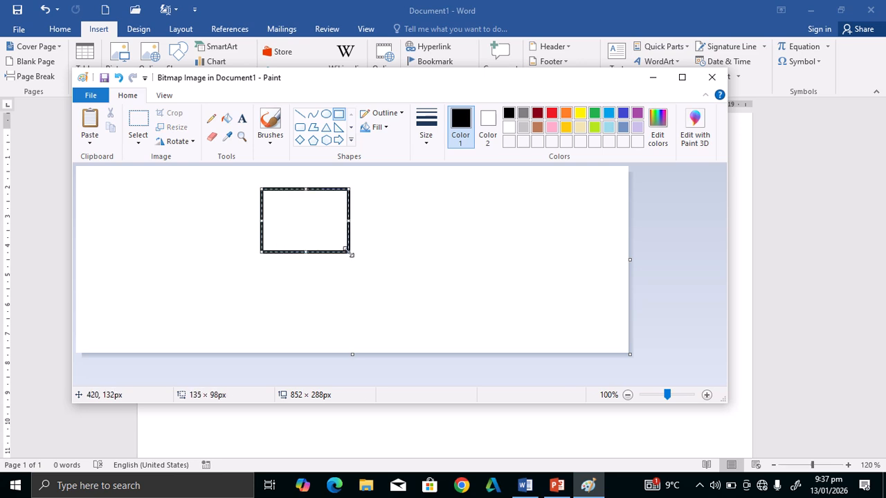
left_click(337, 115)
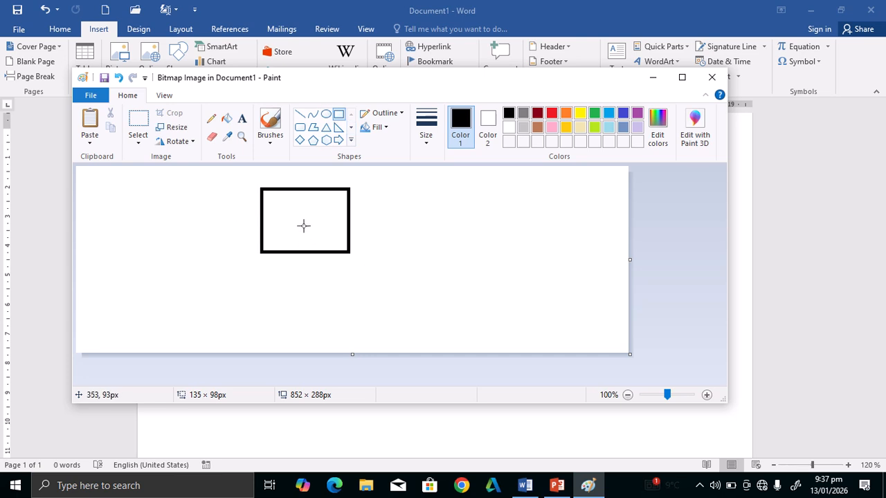
left_click_drag(298, 223, 405, 289)
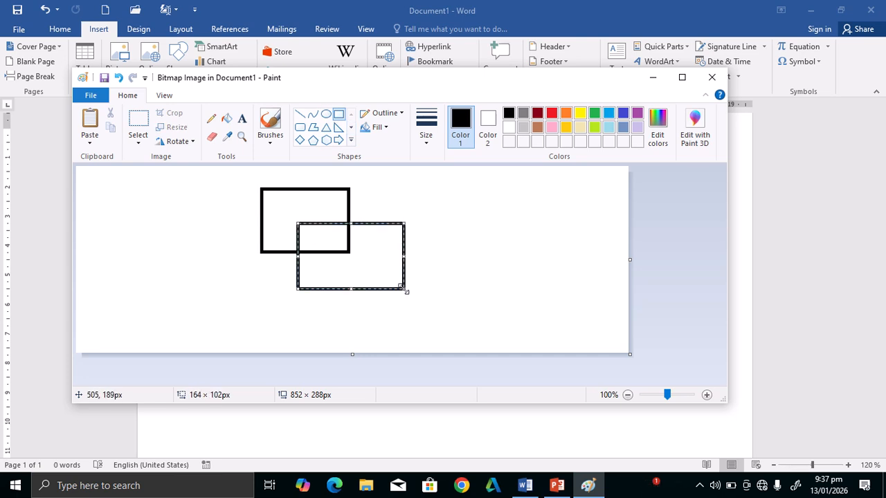
Join the lower-left, top-right and top-left corners with lines, then return to Word.
left_click(300, 114)
left_click_drag(262, 252, 296, 292)
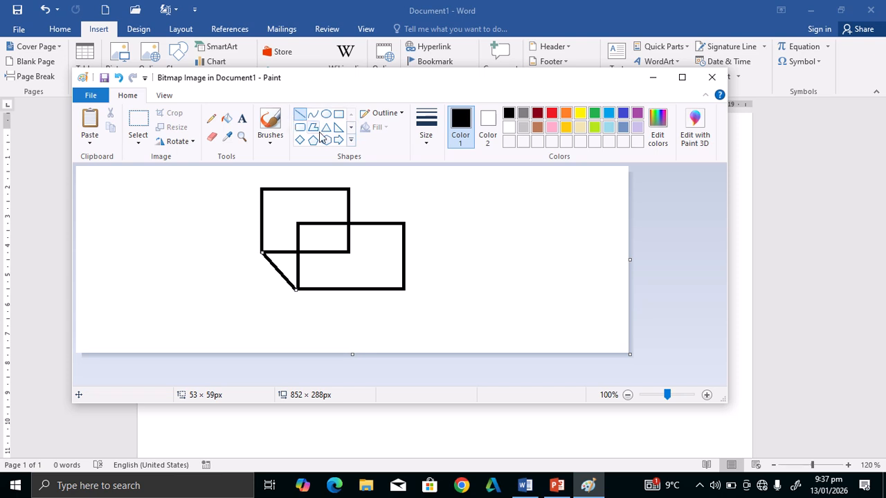
left_click_drag(348, 188, 406, 224)
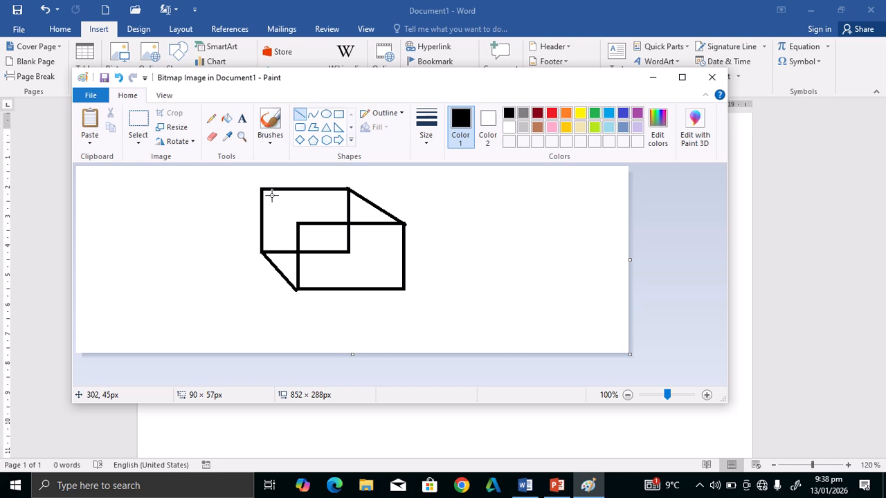
left_click_drag(261, 186, 299, 225)
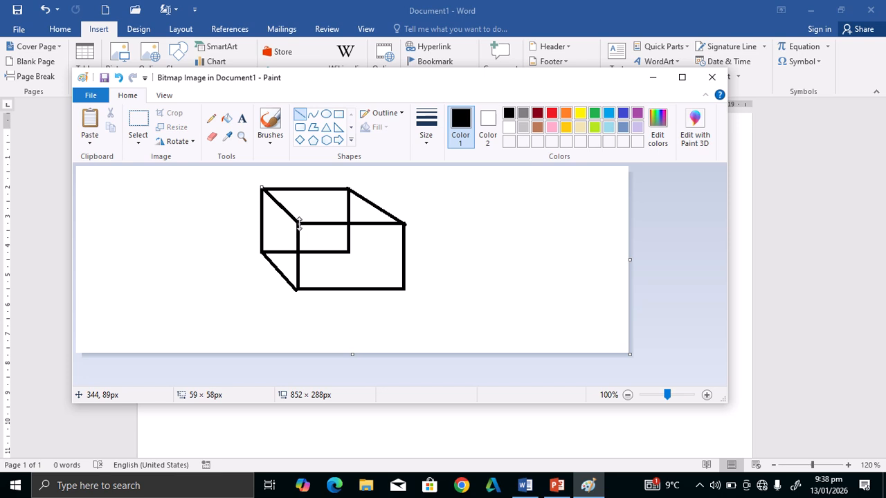
left_click(712, 77)
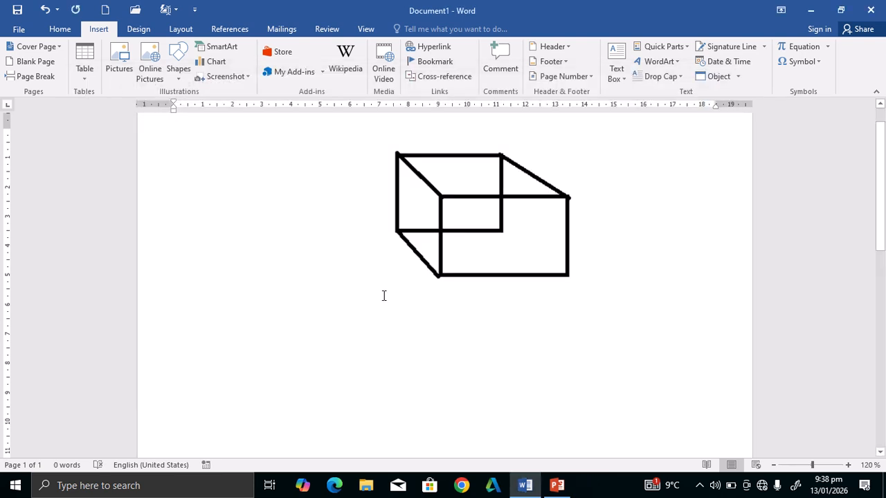
Narrow the embedded cube drawing from its right edge, then delete it.
left_click(352, 323)
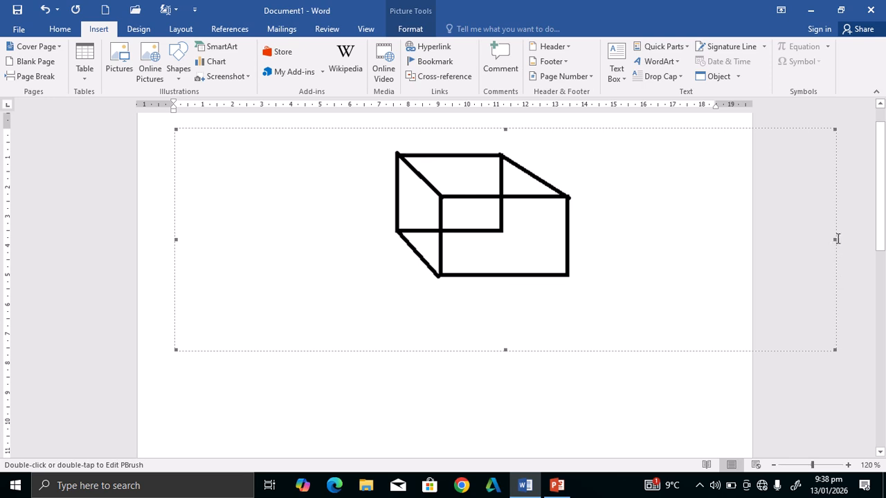
left_click_drag(835, 239, 693, 280)
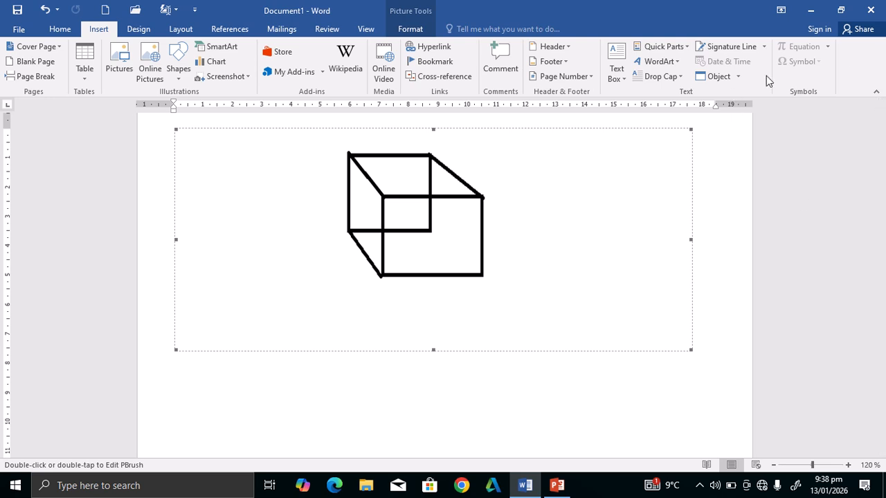
key("Delete")
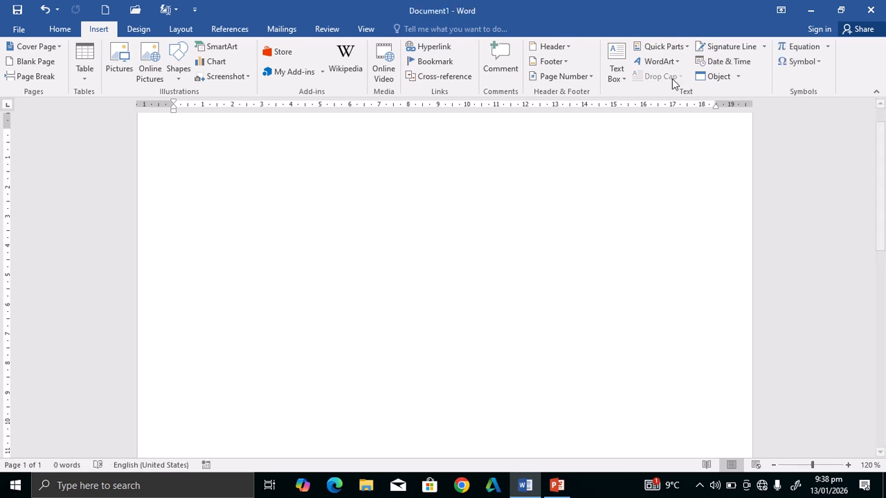
left_click(832, 48)
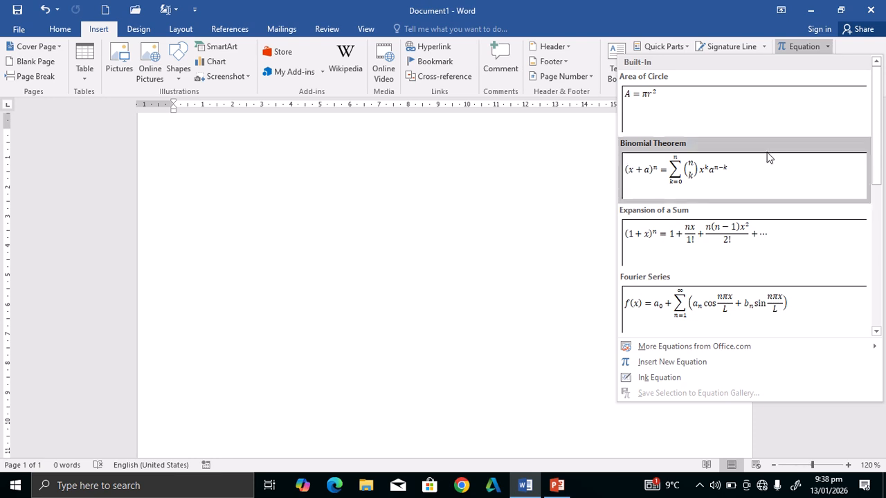
left_click_drag(876, 120, 856, 137)
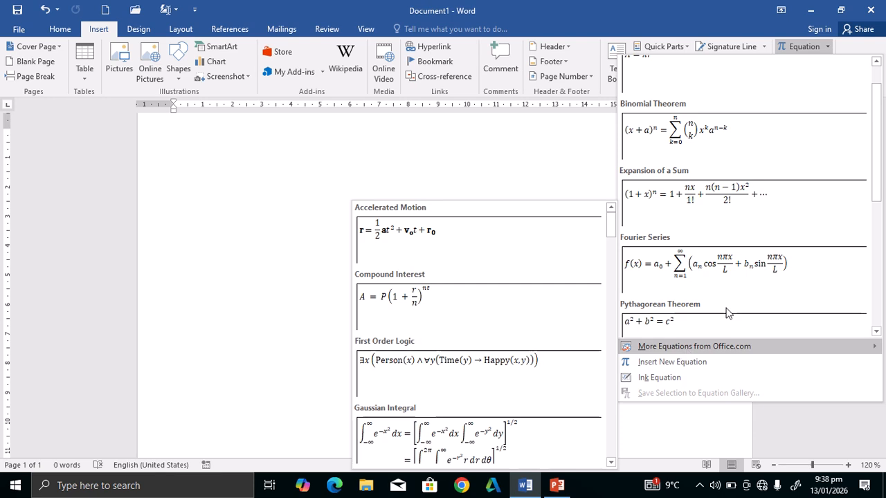
left_click(706, 368)
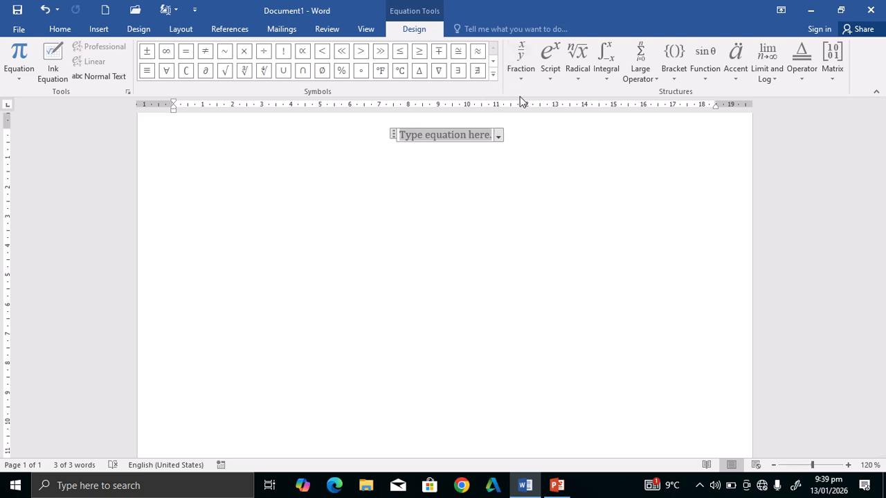
left_click(107, 31)
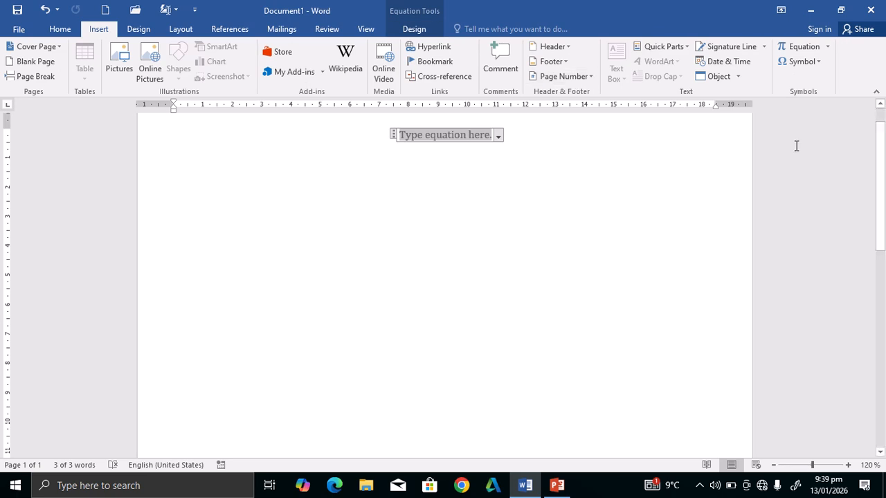
key("BackSpace")
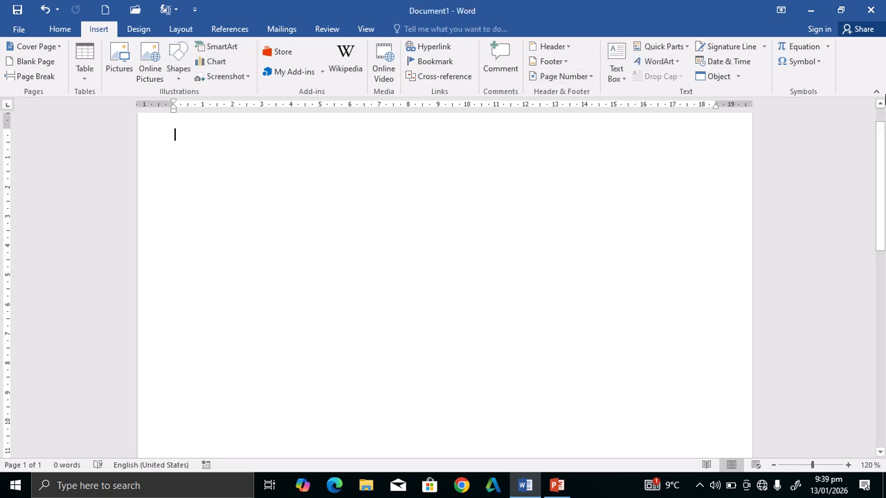
left_click(828, 48)
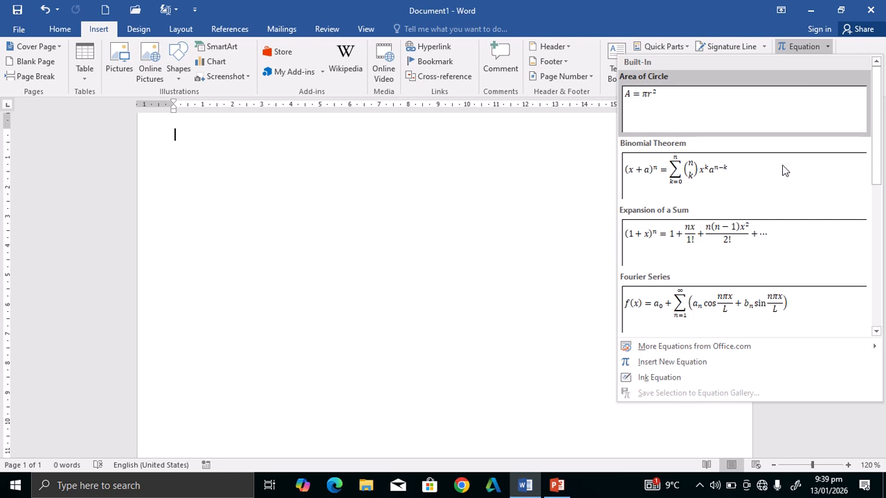
left_click(546, 222)
left_click(815, 64)
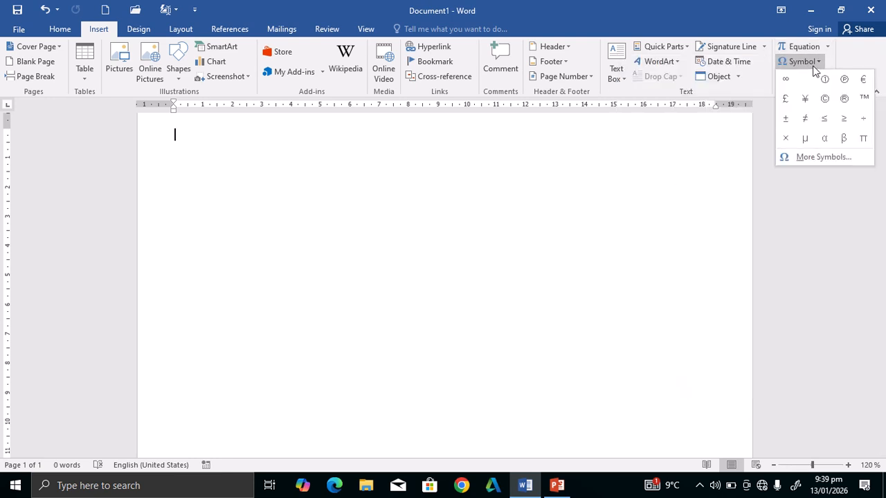
left_click(828, 162)
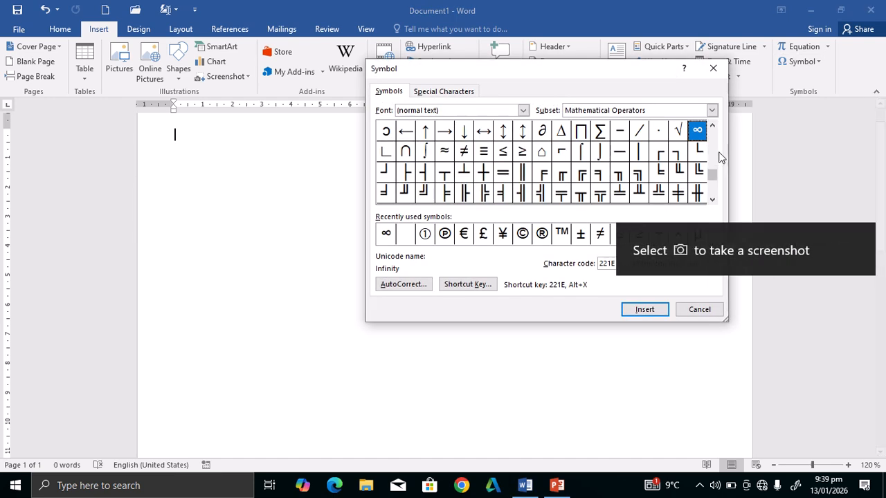
left_click_drag(715, 171, 717, 126)
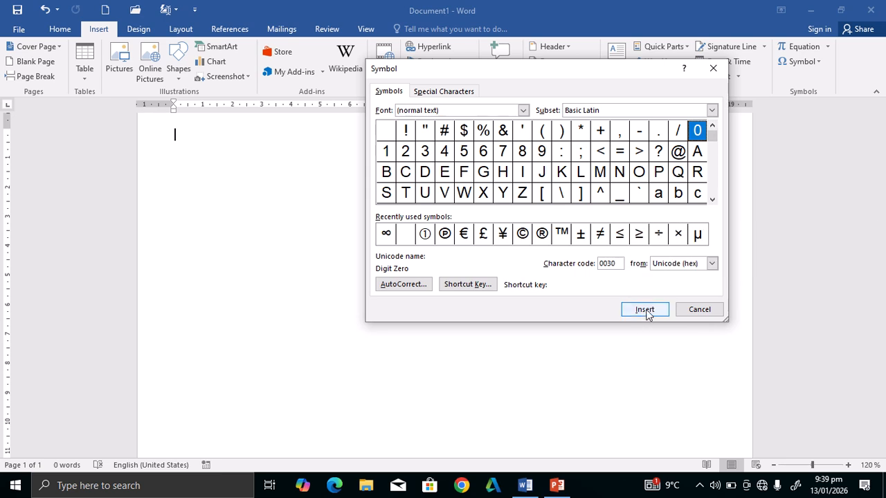
left_click(698, 309)
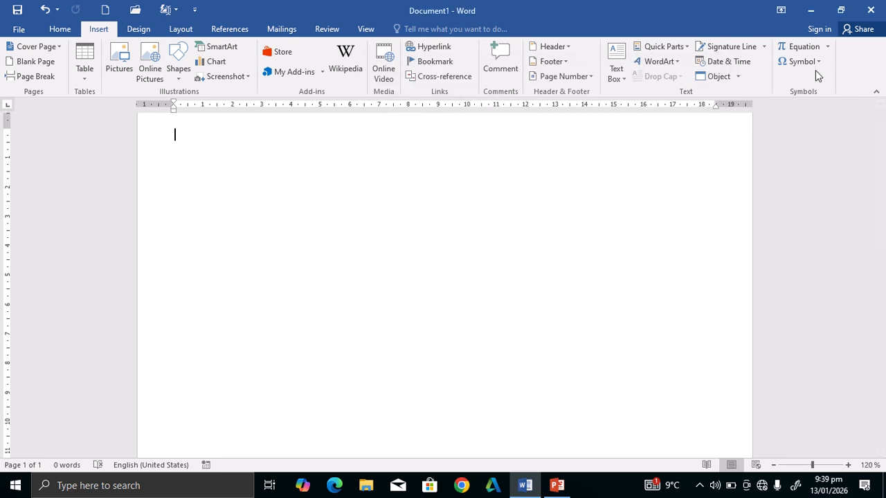